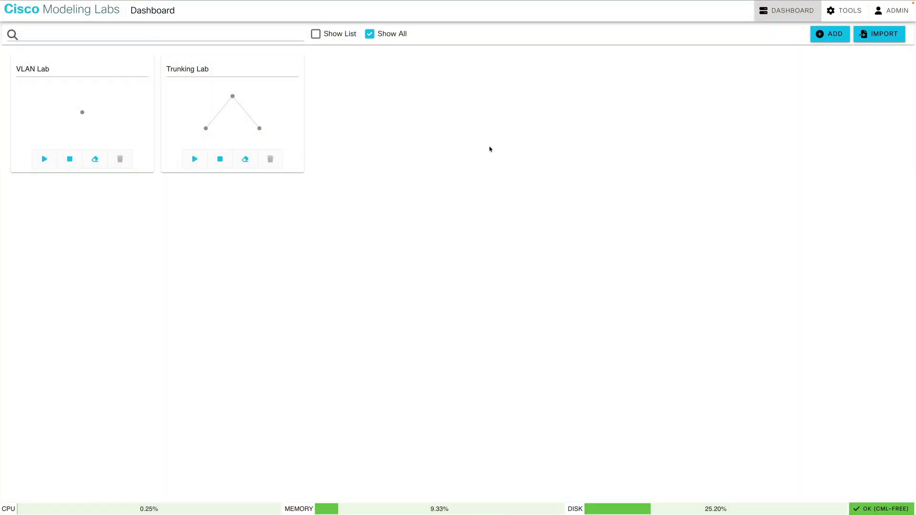
Import the Trunking_Lab.yaml topology file into Cisco Modeling Labs
left_click(879, 34)
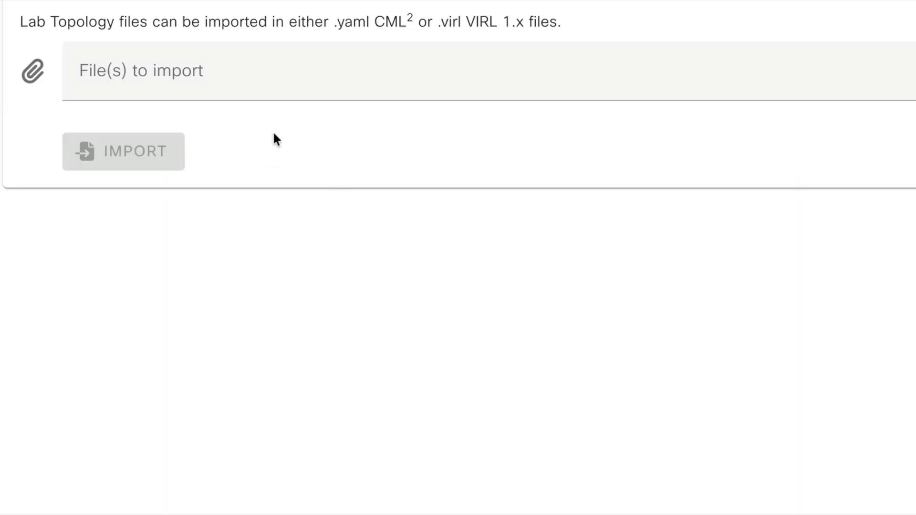
left_click(193, 78)
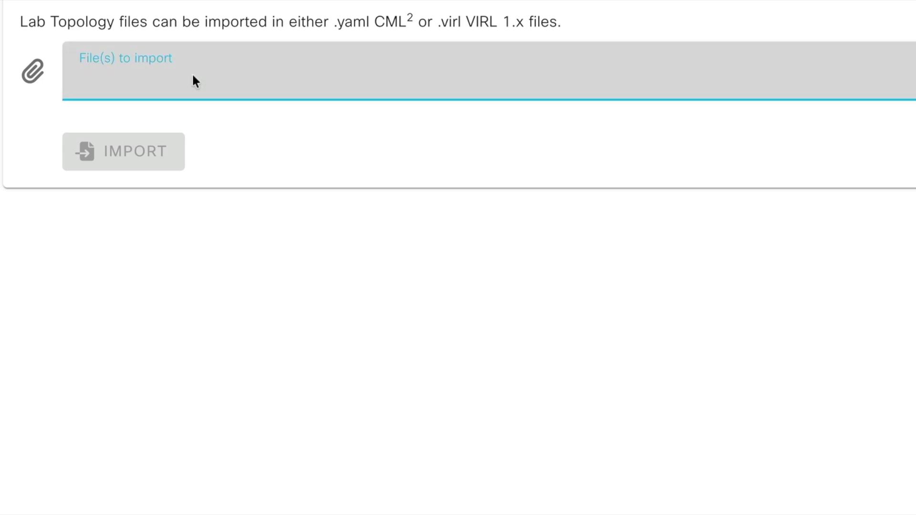
left_click(466, 123)
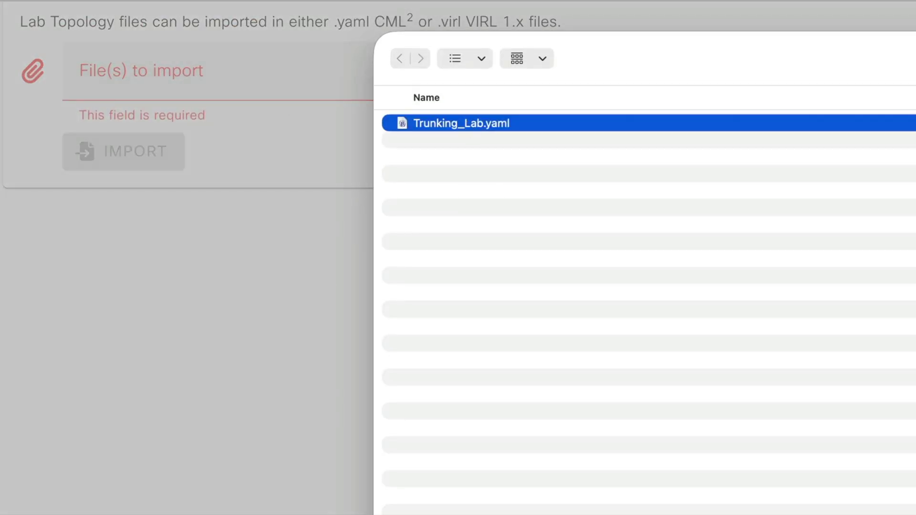
key("Return")
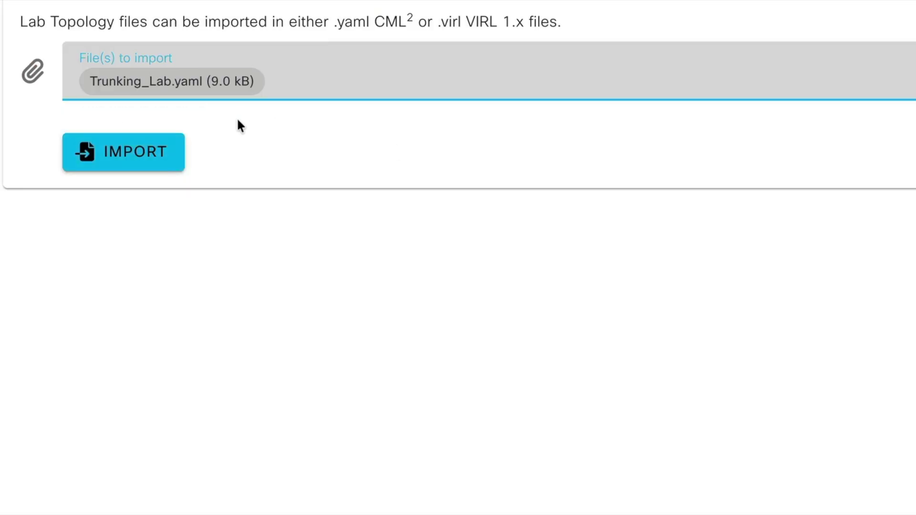
left_click(137, 167)
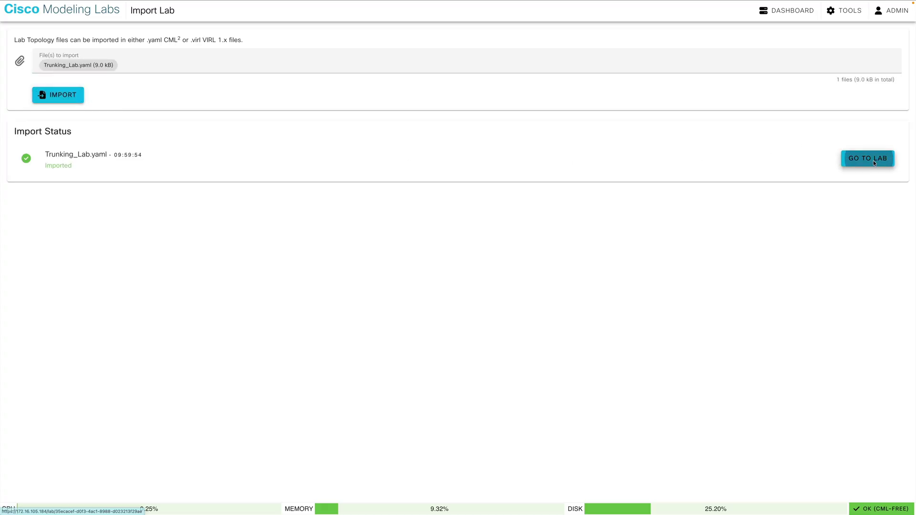
Open the imported Trunking Lab and start all its switches
left_click(874, 163)
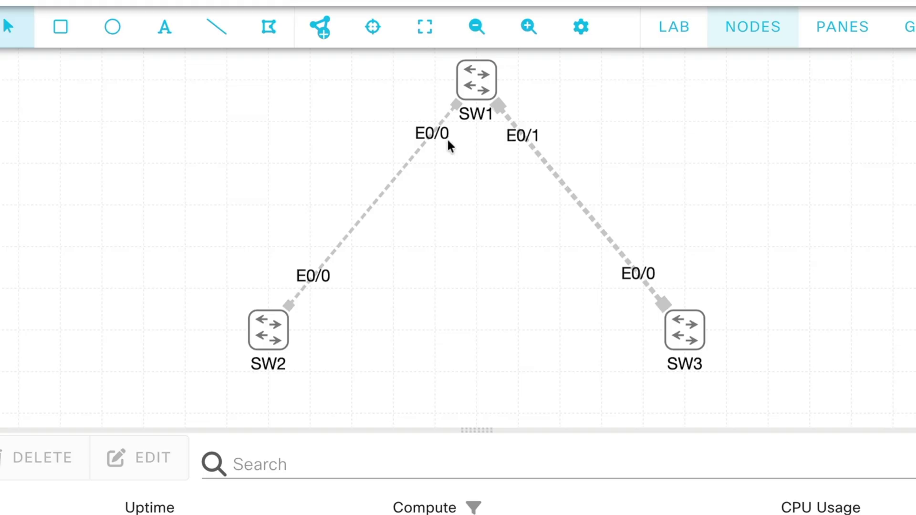
left_click(678, 39)
left_click(729, 75)
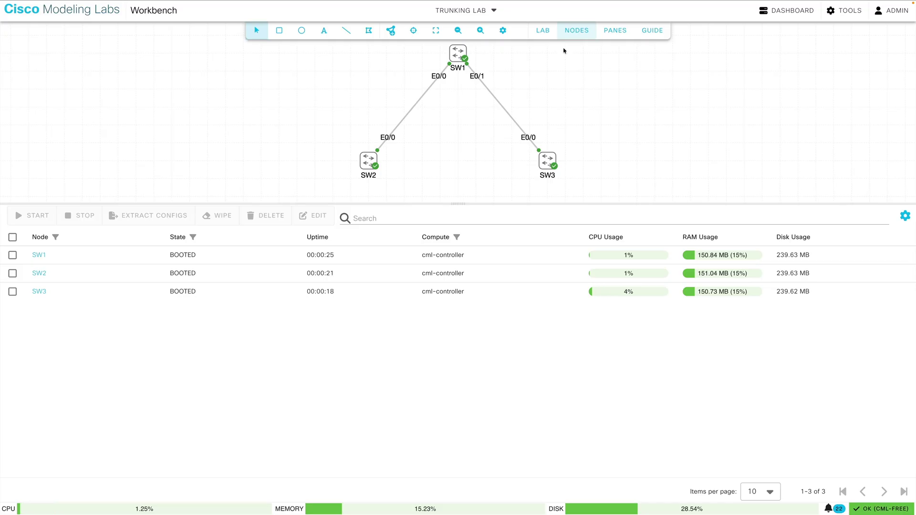
Connect to SW1's console and wake it to a prompt
right_click(456, 51)
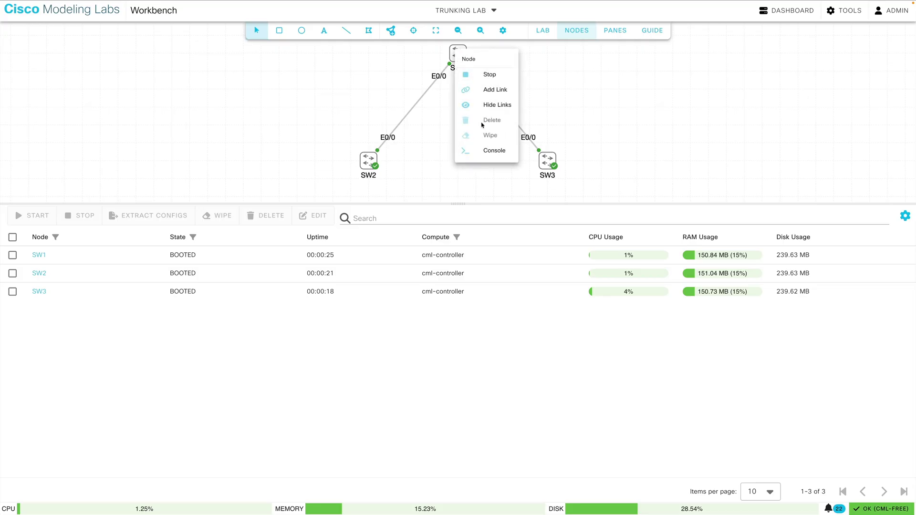
left_click(491, 151)
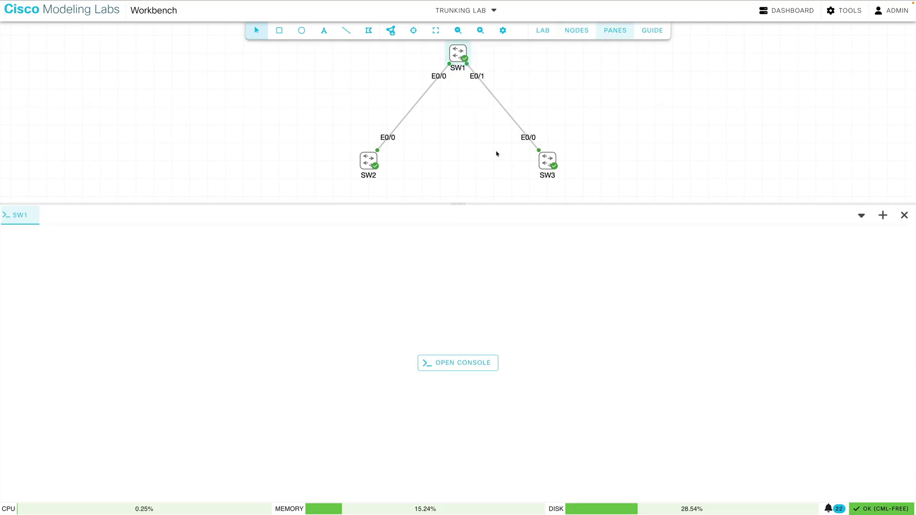
left_click(461, 366)
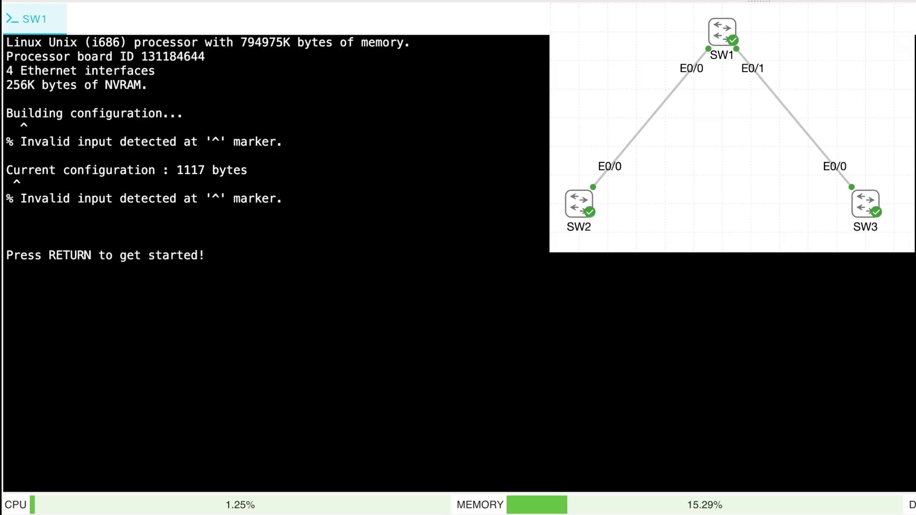
key("Return")
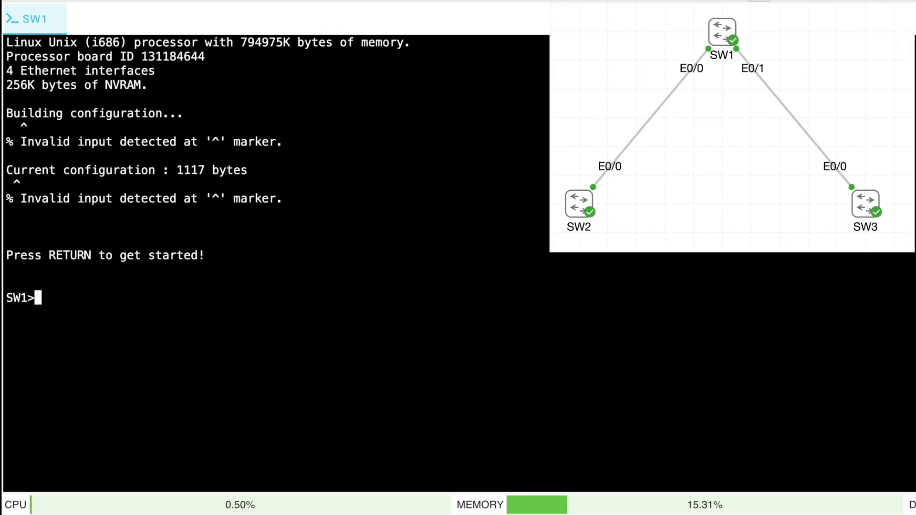
On SW1, set the VTP domain to kwtrain and VTP version 2
type("ena")
key("Return")
type("conf t")
key("Return")
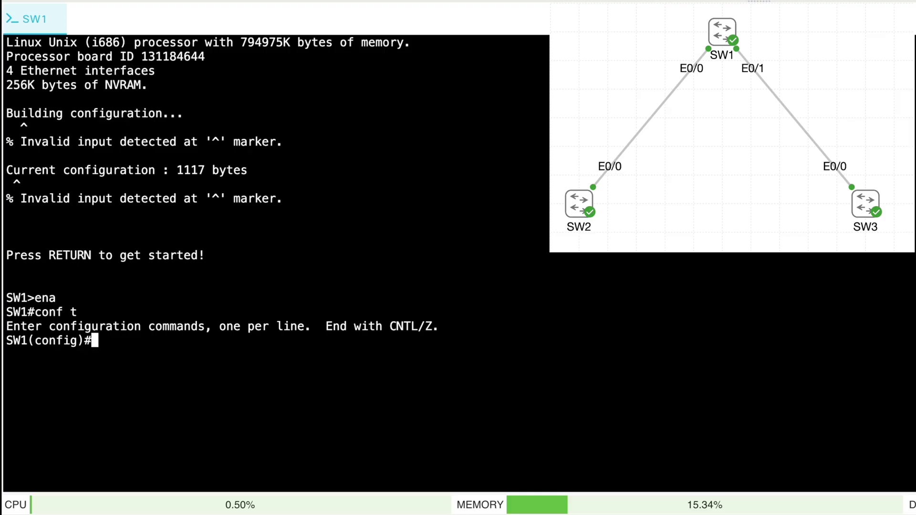
type("vtp domain ")
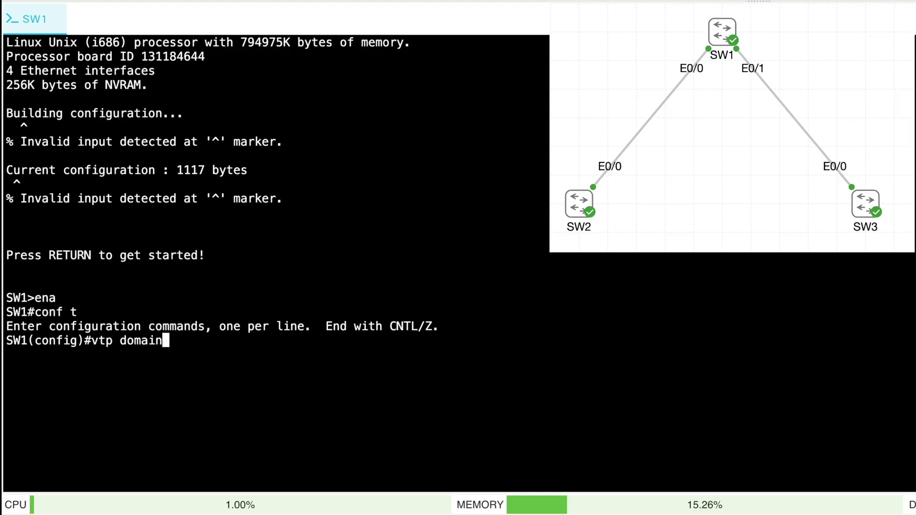
type("kwtrain")
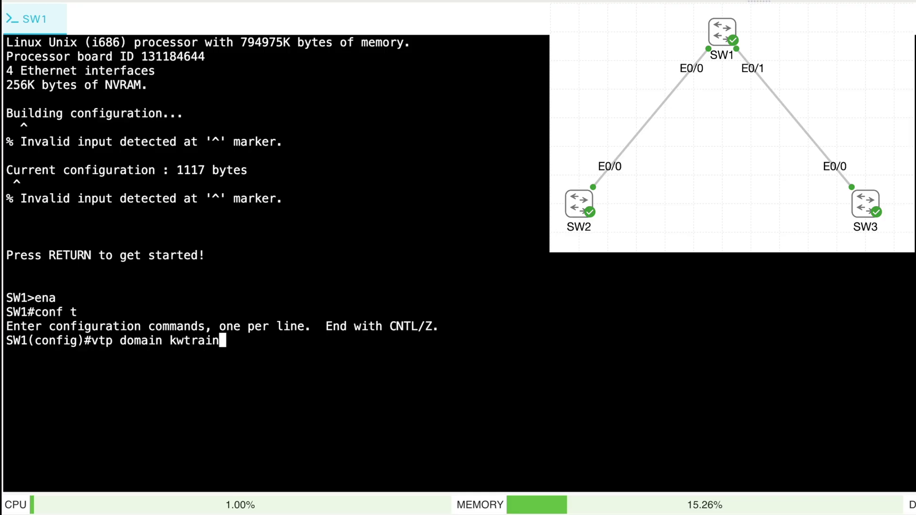
key("Return")
type("v")
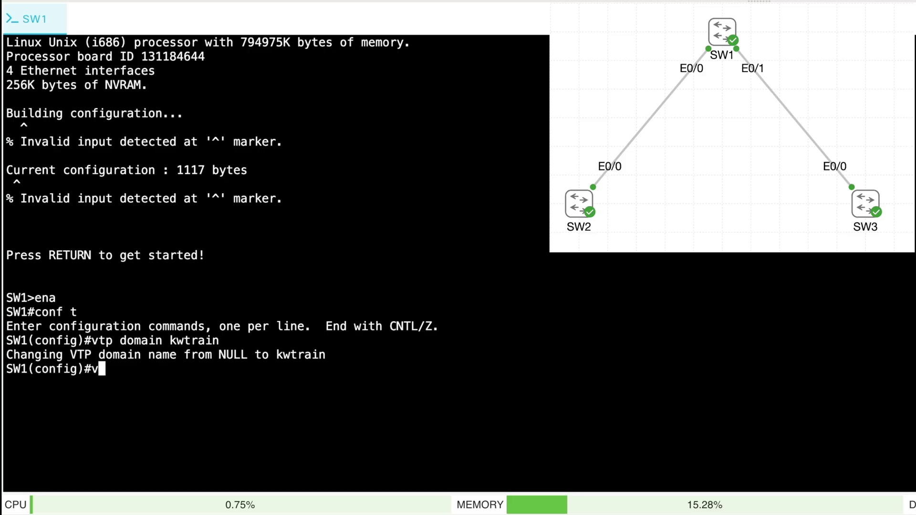
type("tp version 2")
key("Return")
type("end")
key("Return")
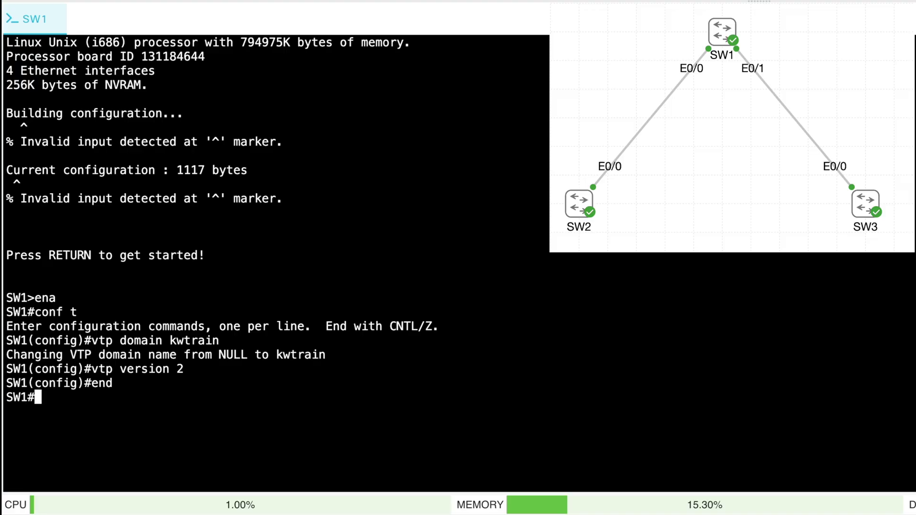
Run show vtp status on SW1, confirming version 2, domain kwtrain and revision 1
type("show ")
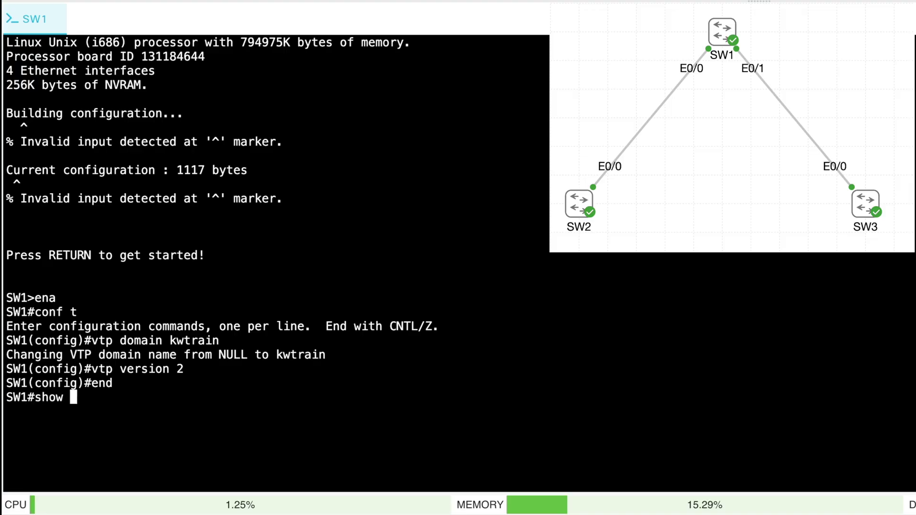
type("vtp status")
key("Return")
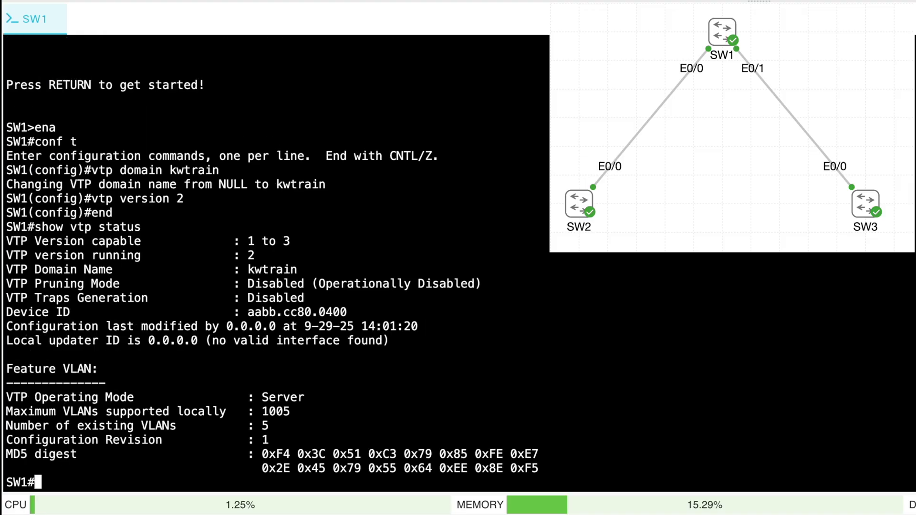
left_click_drag(261, 257, 231, 258)
left_click_drag(303, 270, 235, 270)
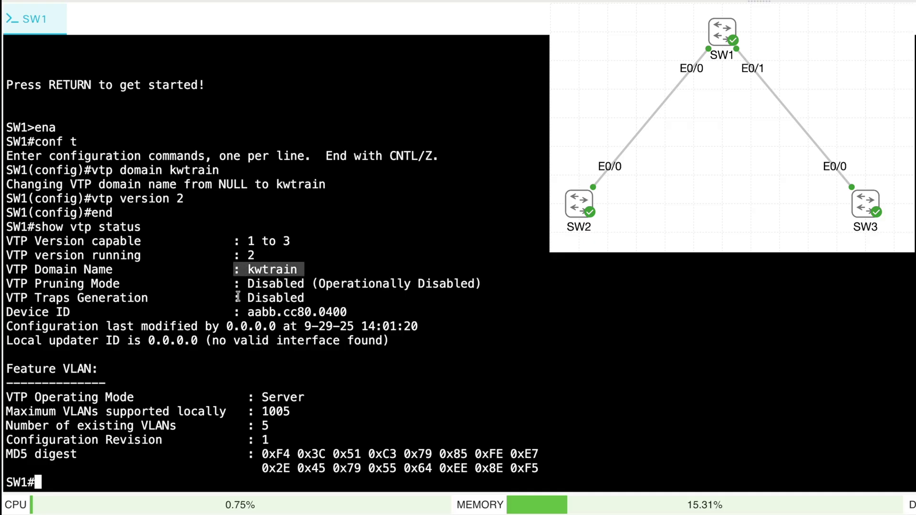
left_click_drag(275, 441, 3, 441)
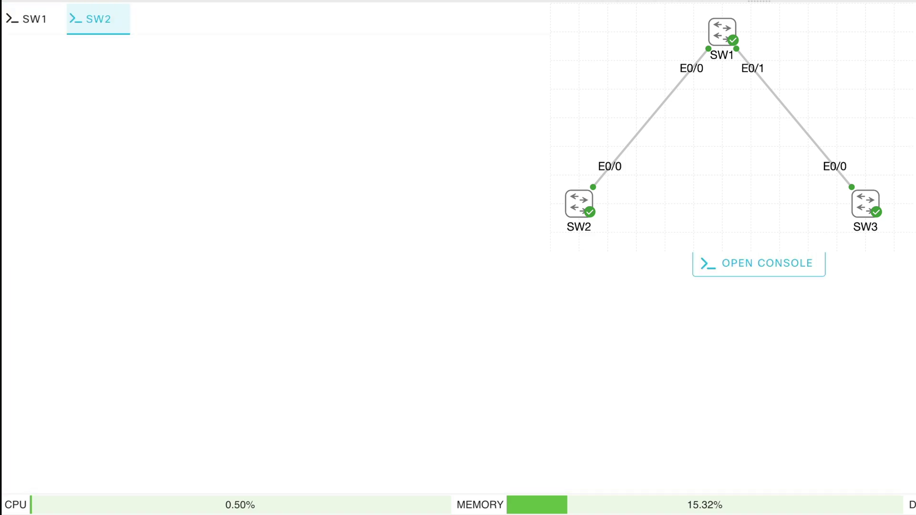
On SW2, confirm VTP status shows version 2, domain kwtrain and revision 1
left_click(793, 264)
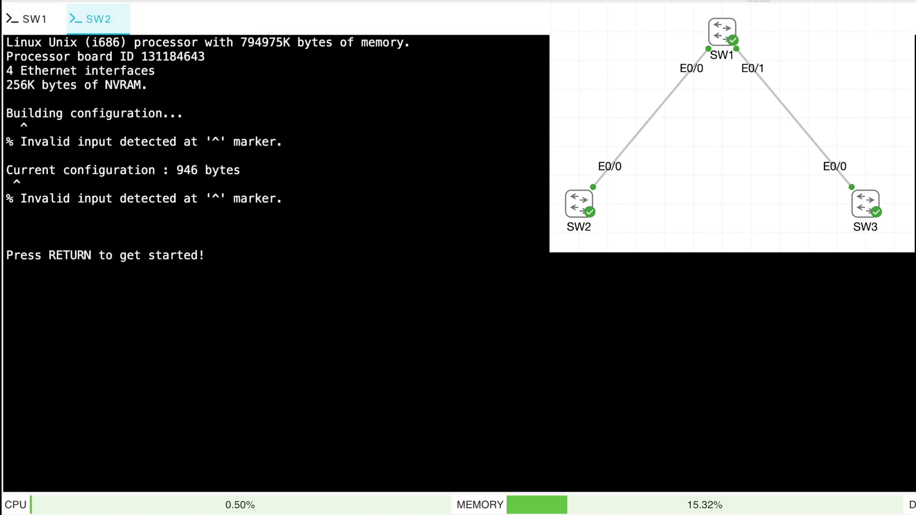
key("Return")
key("Return")
key("Return")
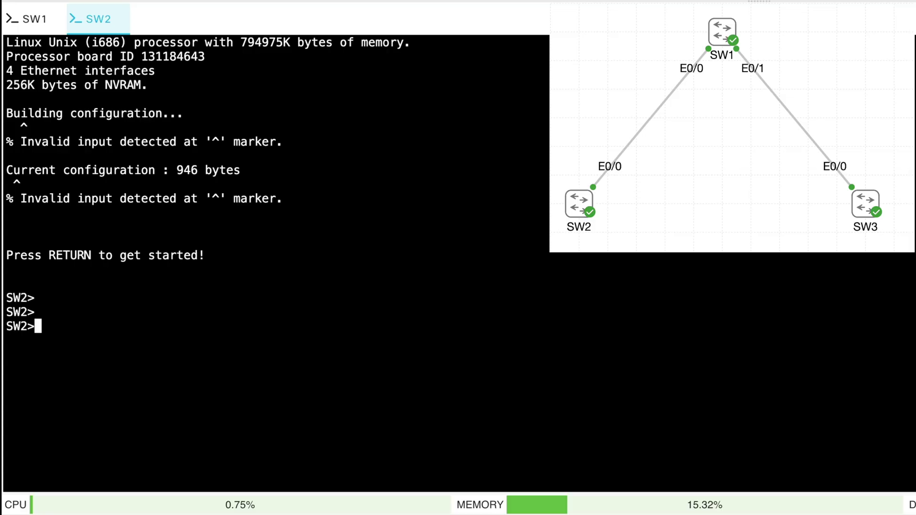
type("ena")
key("Return")
type("show vtp status")
key("Return")
mouse_move(262, 255)
left_mouse_down()
mouse_move(238, 256)
mouse_move(247, 255)
left_mouse_up()
left_click_drag(315, 273, 239, 272)
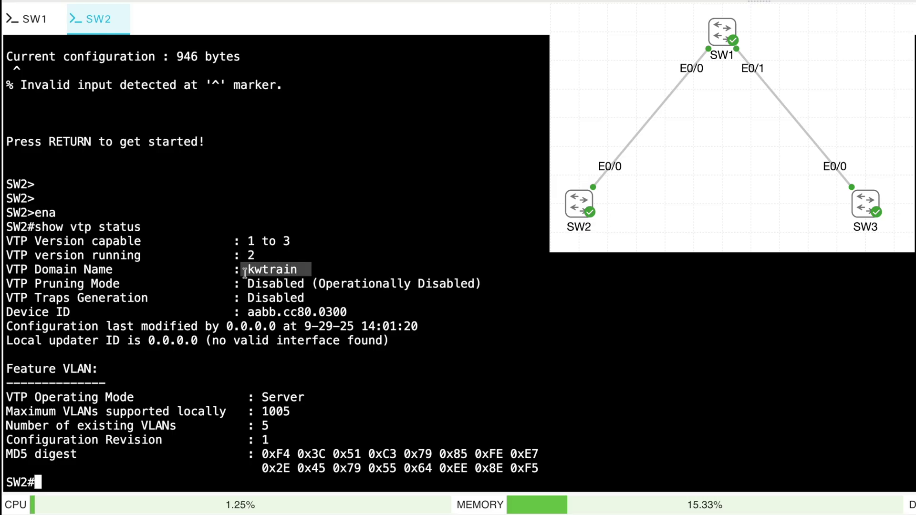
left_click_drag(283, 440, 253, 441)
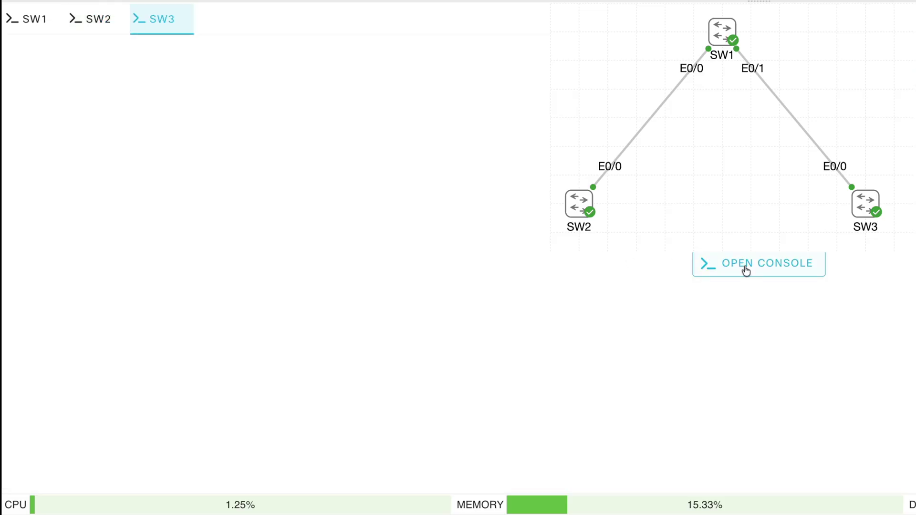
On SW3, confirm VTP status shows version 2, domain kwtrain and revision 1
left_click(746, 266)
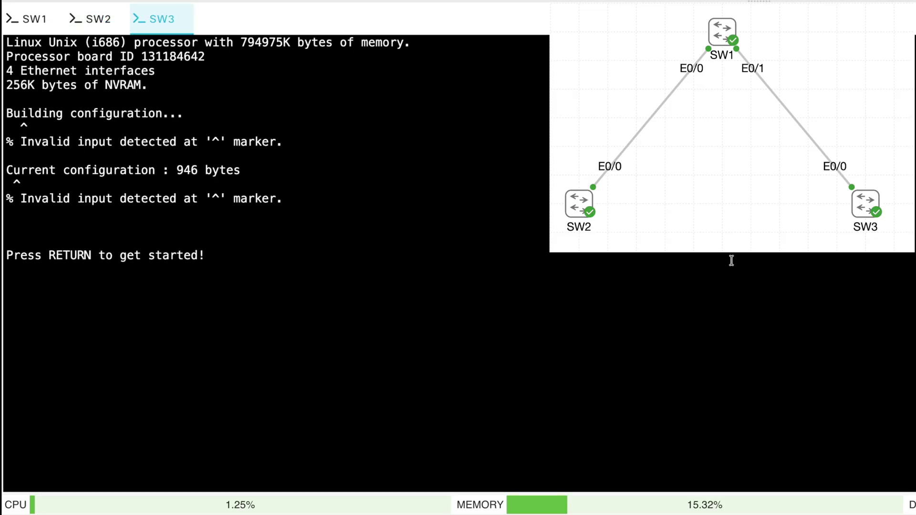
key("Return")
key("Return")
key("Return")
type("ena")
key("Return")
type("sho")
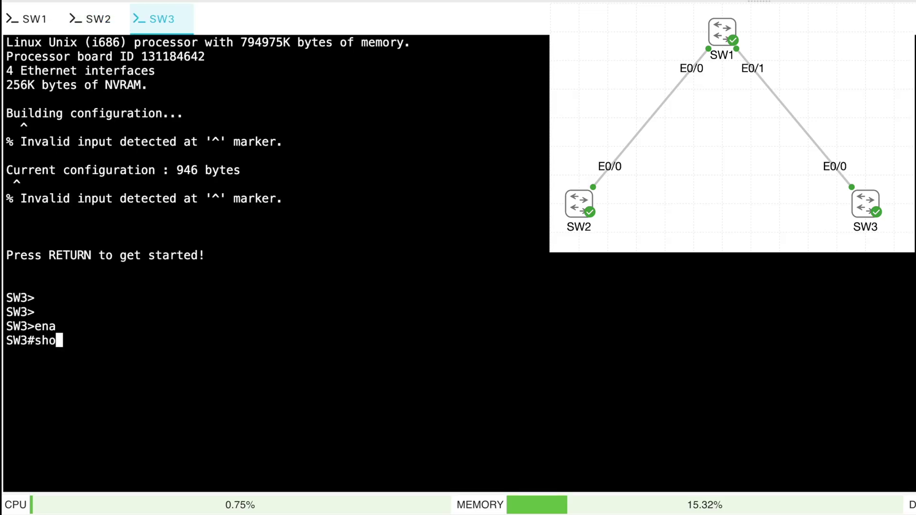
type("w vtp status")
key("Return")
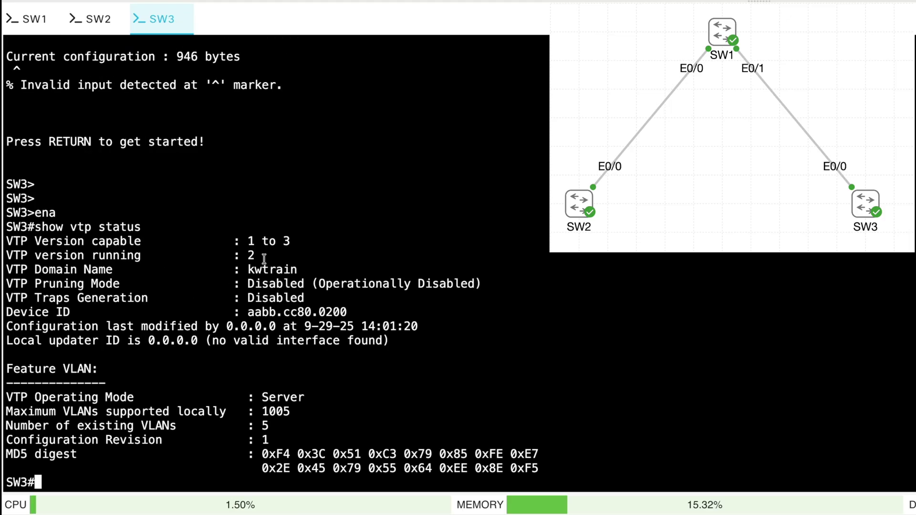
left_click_drag(262, 256, 230, 255)
left_click_drag(327, 270, 227, 271)
left_click_drag(311, 440, 241, 441)
left_click(571, 318)
On SW1, create VLAN 100 named ENGINEERING
left_click(35, 21)
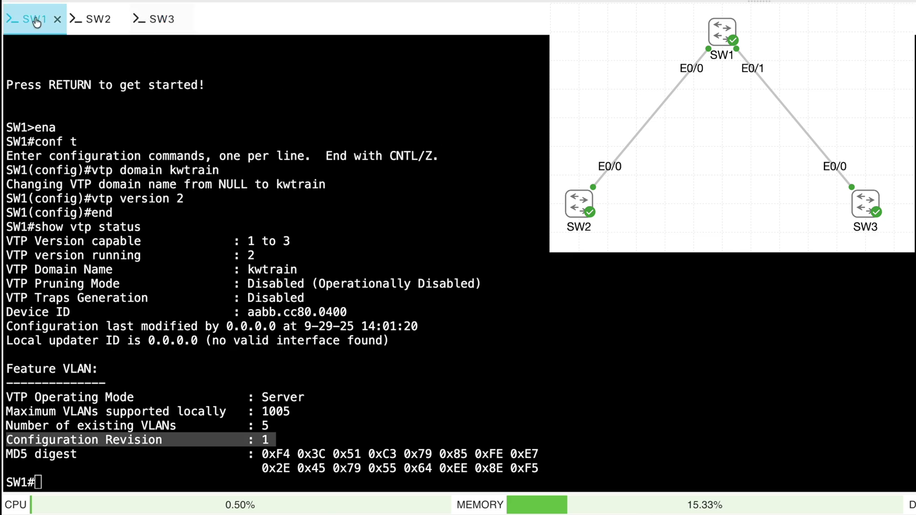
type("conf t")
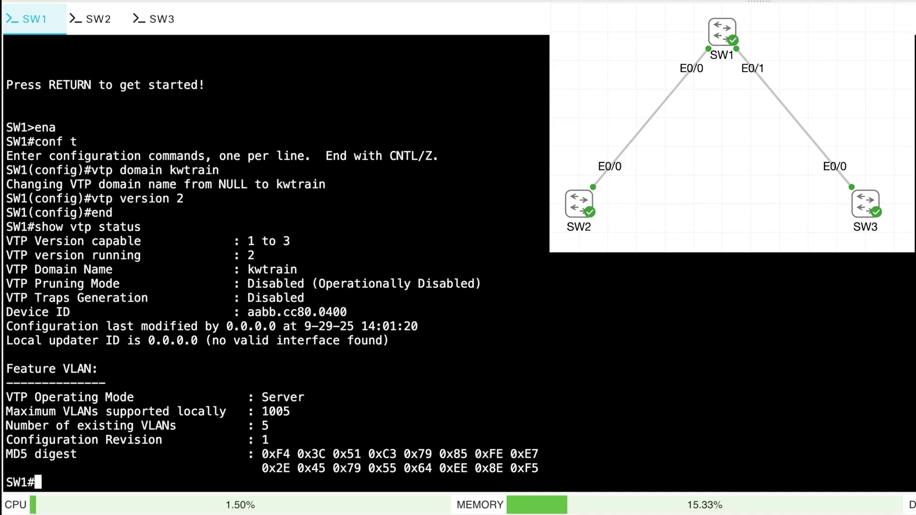
key("Return")
type("vlan 100")
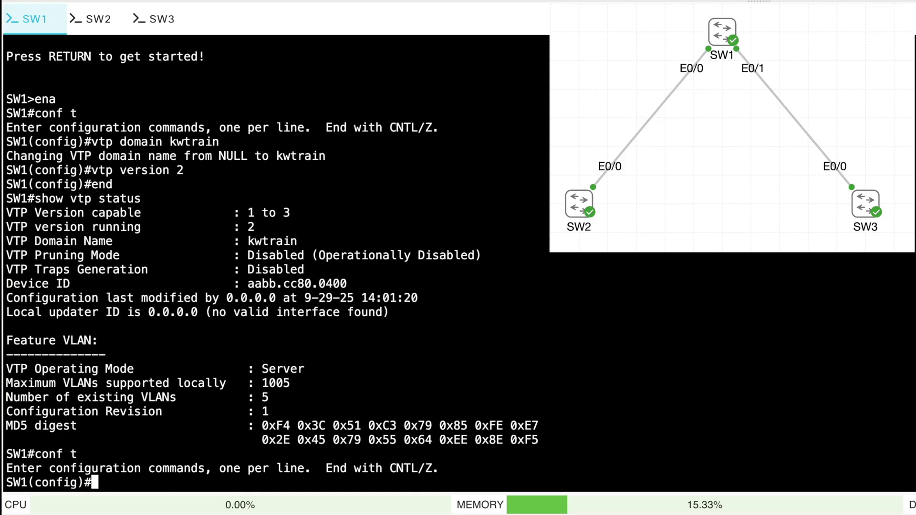
key("Return")
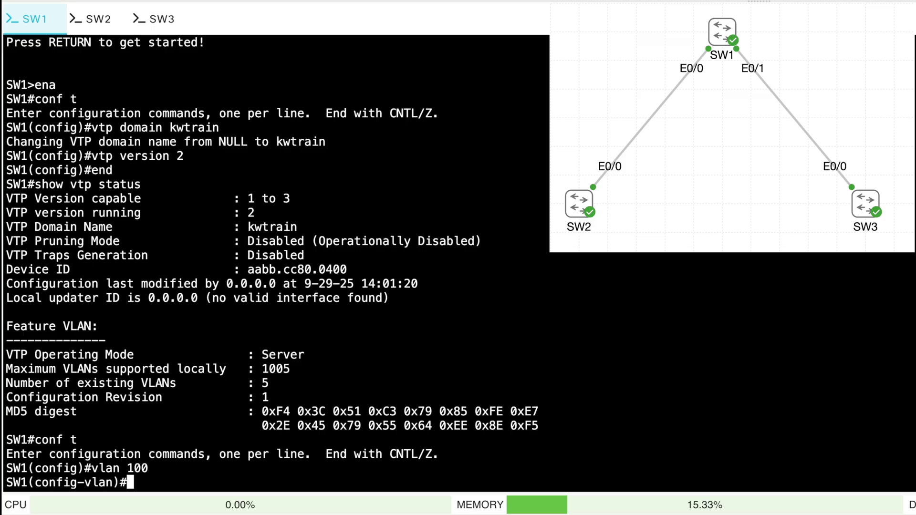
type("name ENGINEERING")
key("Return")
type("exit")
key("Return")
Add VLAN 200 named HR and VLAN 300 named SALES on SW1
type("vlan 200")
key("Return")
type("name ")
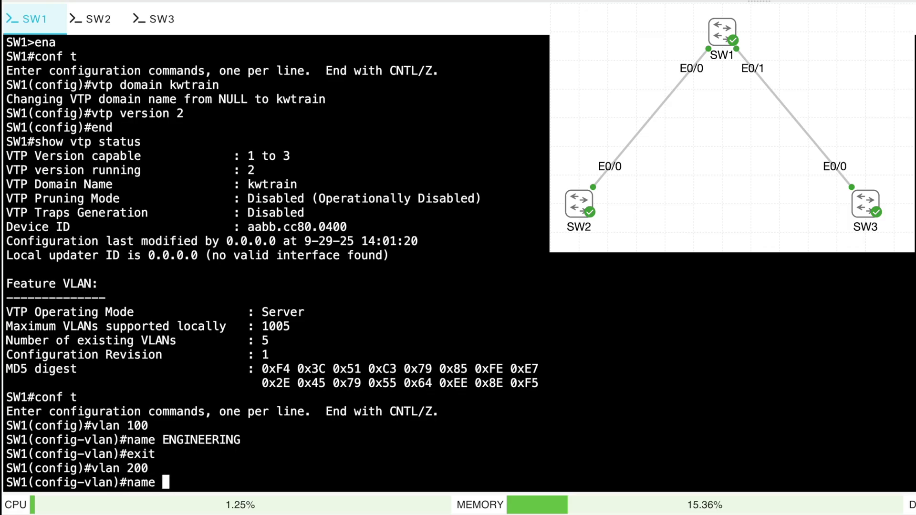
type("HR")
key("Return")
type("exit")
key("Return")
type("vlan ")
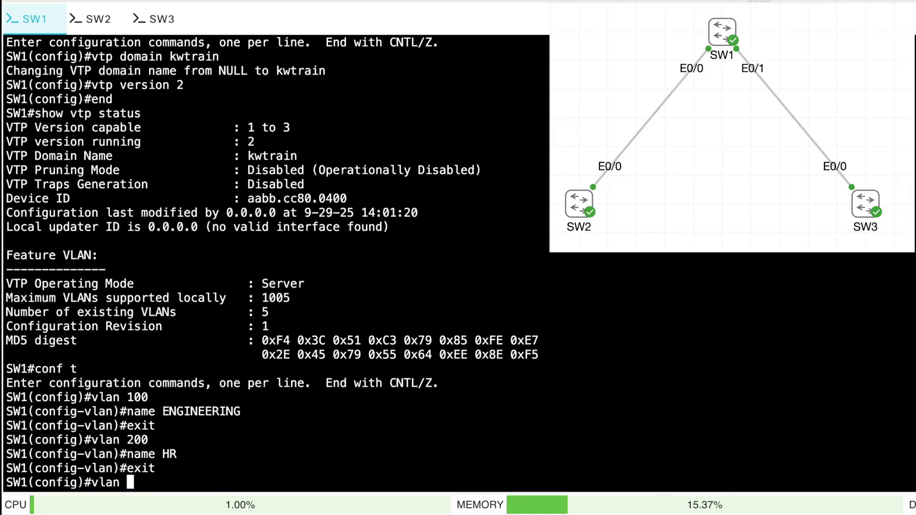
type("300")
key("Return")
type("name SALES")
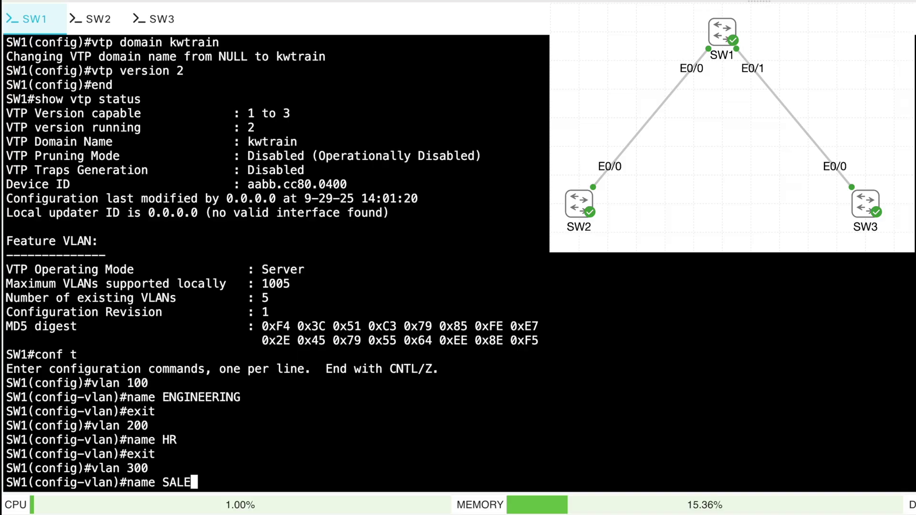
key("Return")
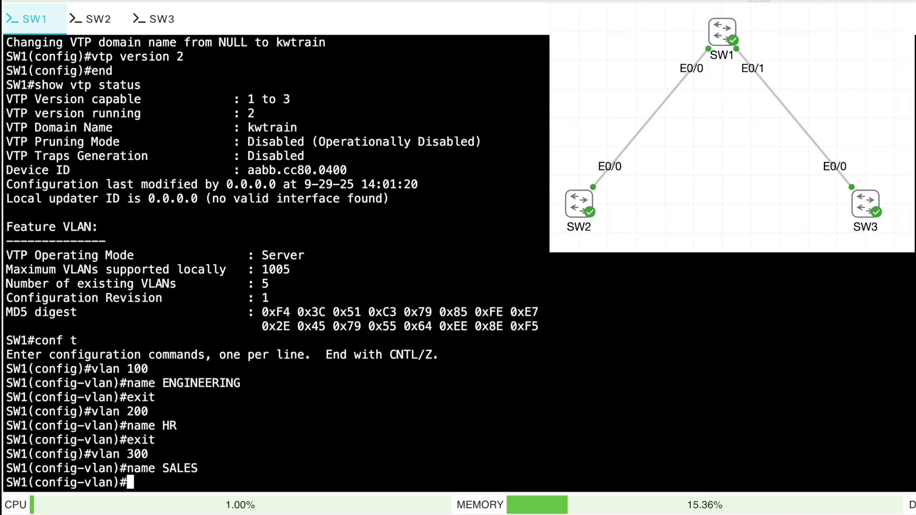
type("end")
key("Return")
Verify VLANs 100, 200 and 300 with show vlan brief on SW1
type("show v")
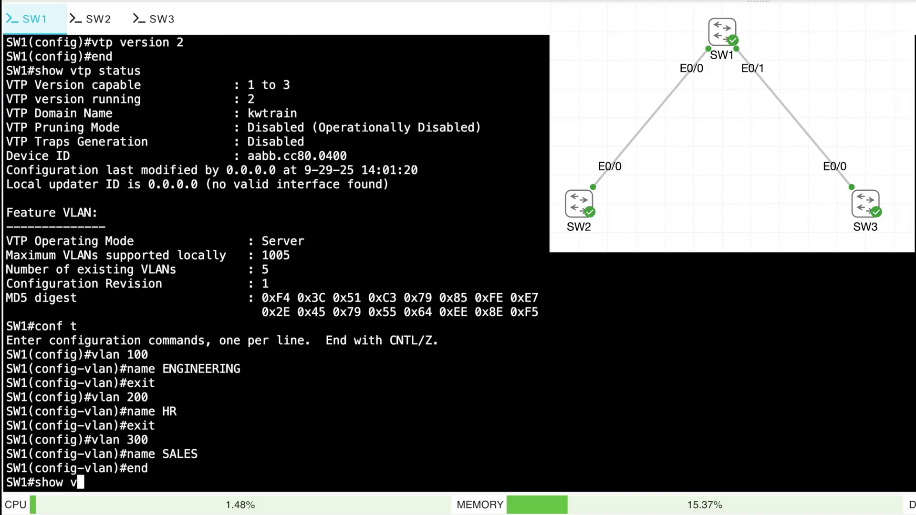
type("lan brief")
key("Return")
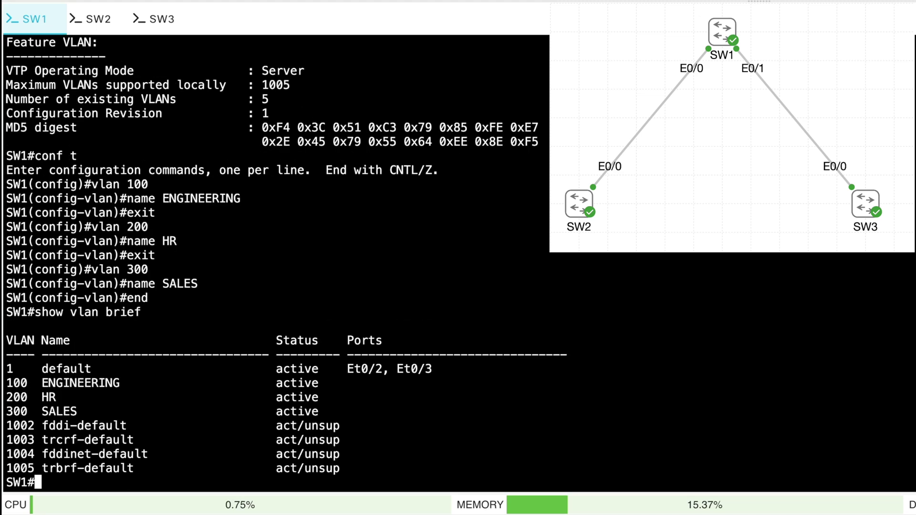
left_click_drag(98, 413, 4, 386)
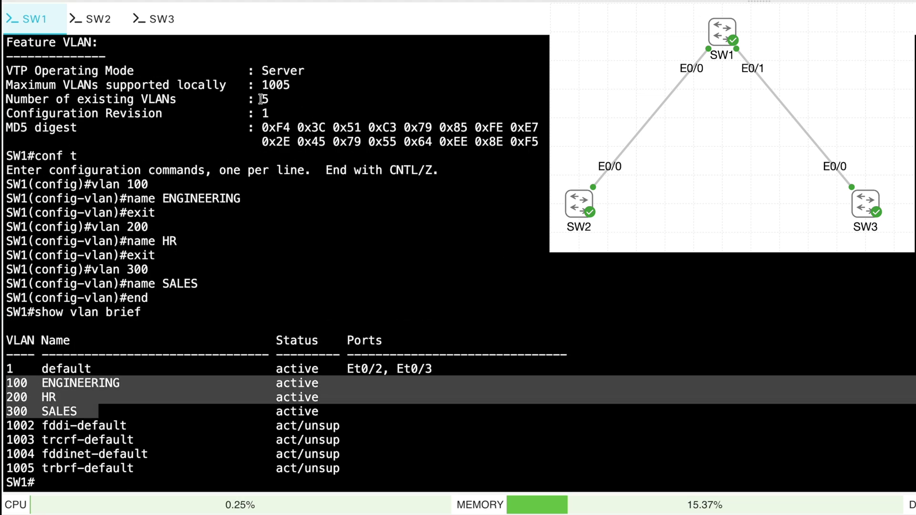
left_click(95, 19)
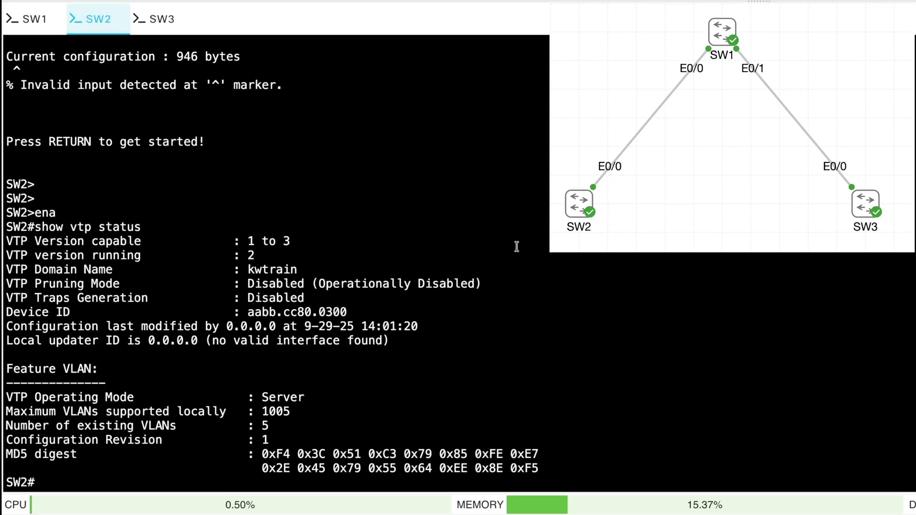
Confirm VLANs 100, 200 and 300 propagated to SW2 with show vlan brief
type("show vlan brief")
key("Return")
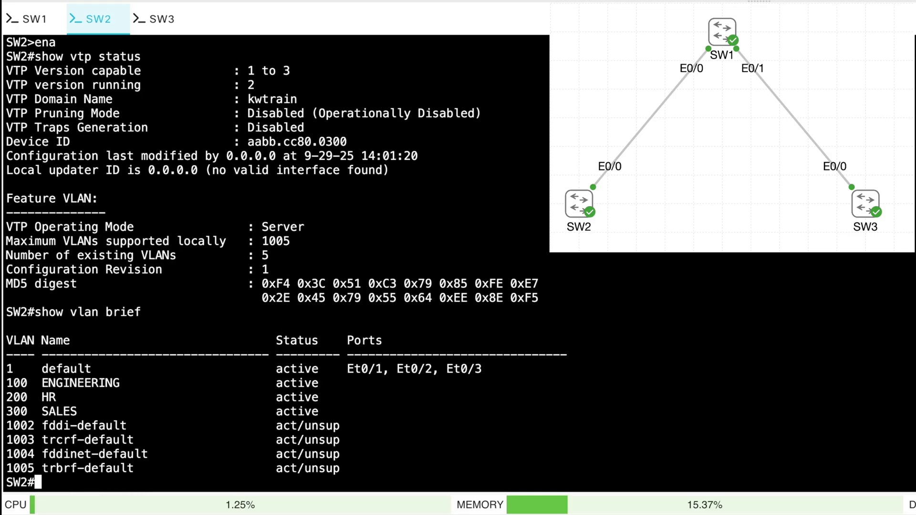
left_click_drag(91, 411, 4, 388)
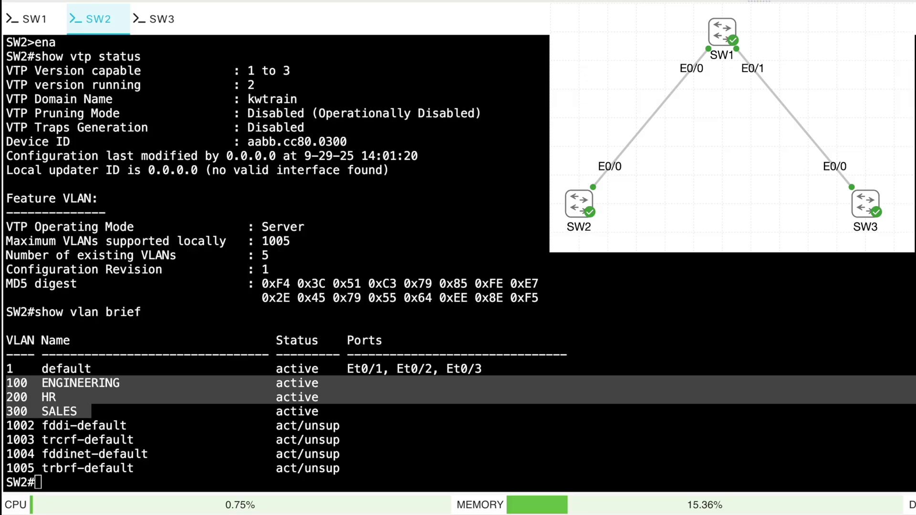
On SW3, confirm the three VLANs and check VTP status: server mode, revision 4, 8 VLANs
left_click(158, 18)
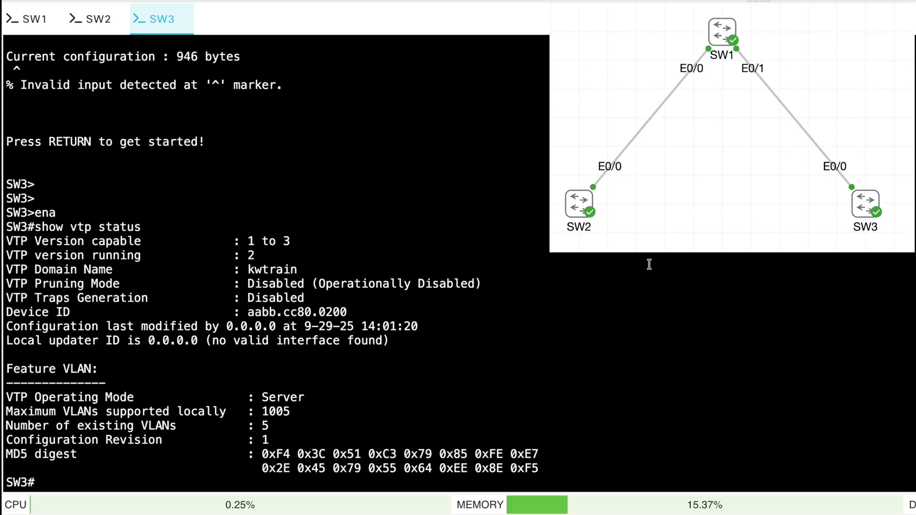
type("show vlan brief")
key("Return")
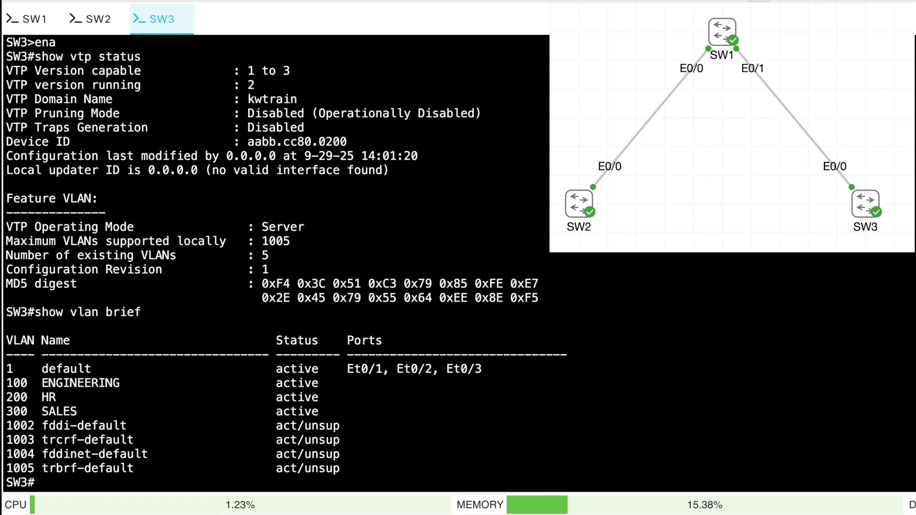
left_click_drag(84, 411, 3, 382)
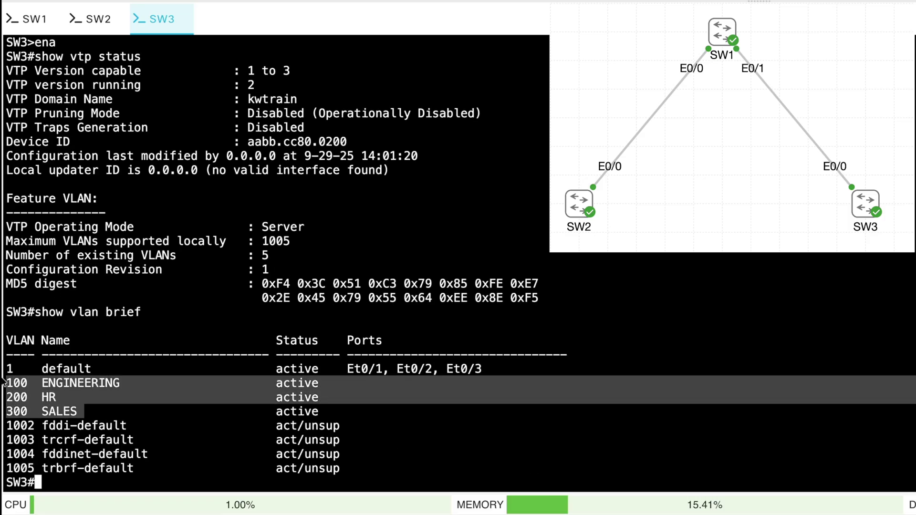
left_click(323, 227)
type("show ")
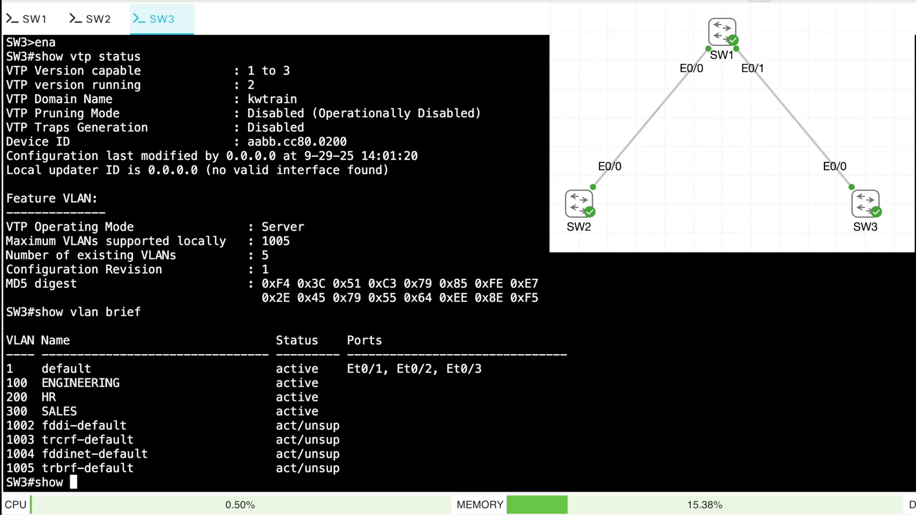
type("vtp status")
key("Return")
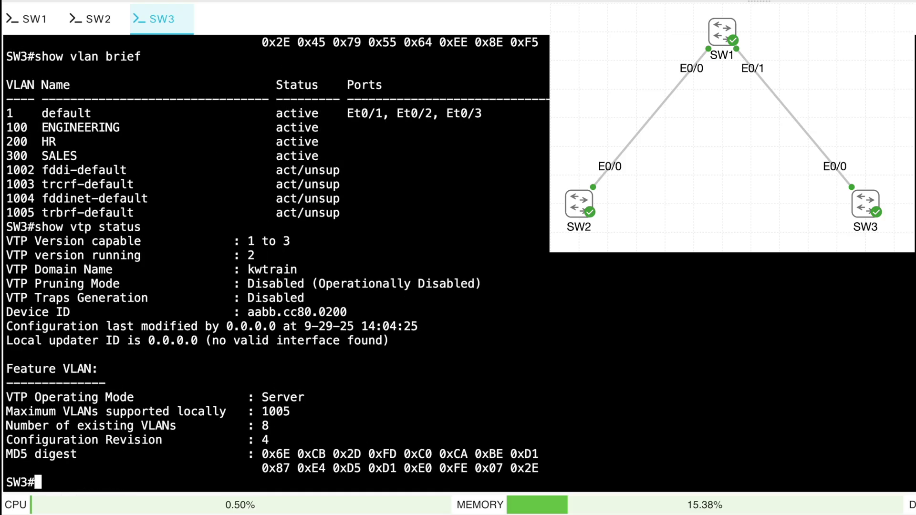
left_click_drag(323, 399, 3, 398)
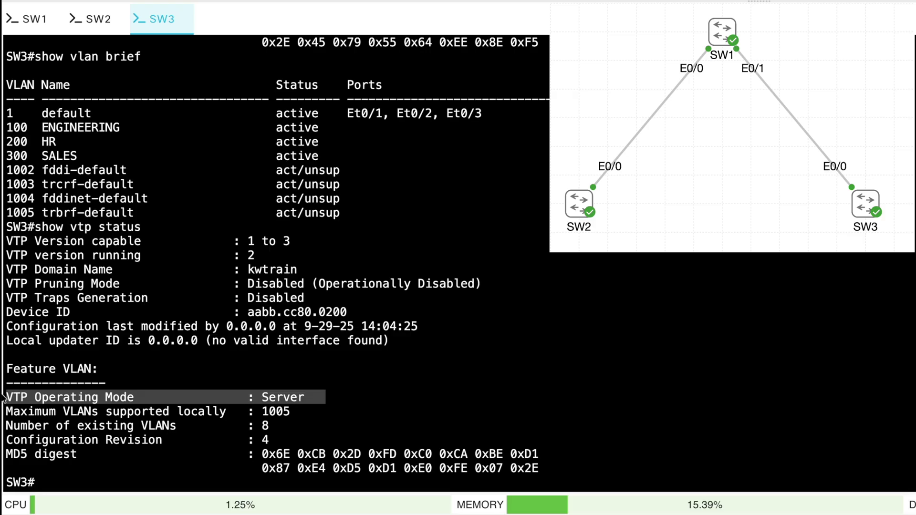
Set SW3 to VTP transparent mode
type("conf t")
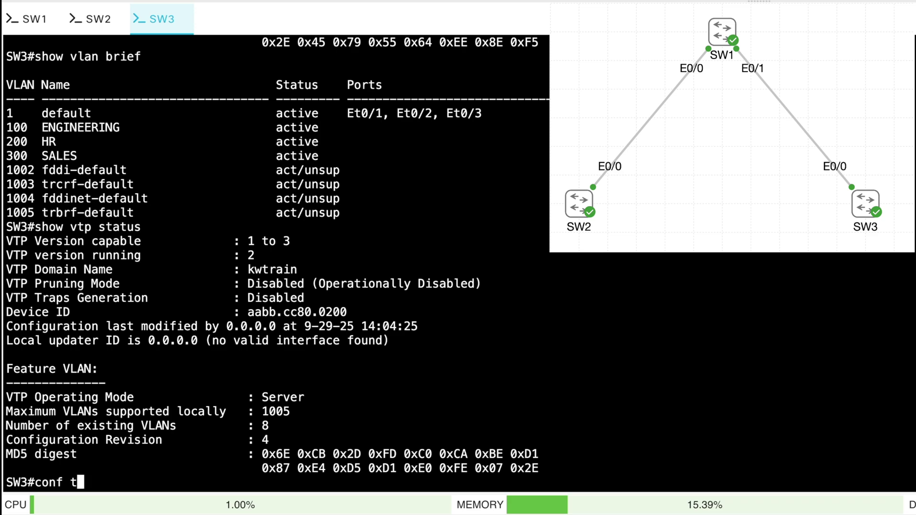
key("Return")
type("vtp mo")
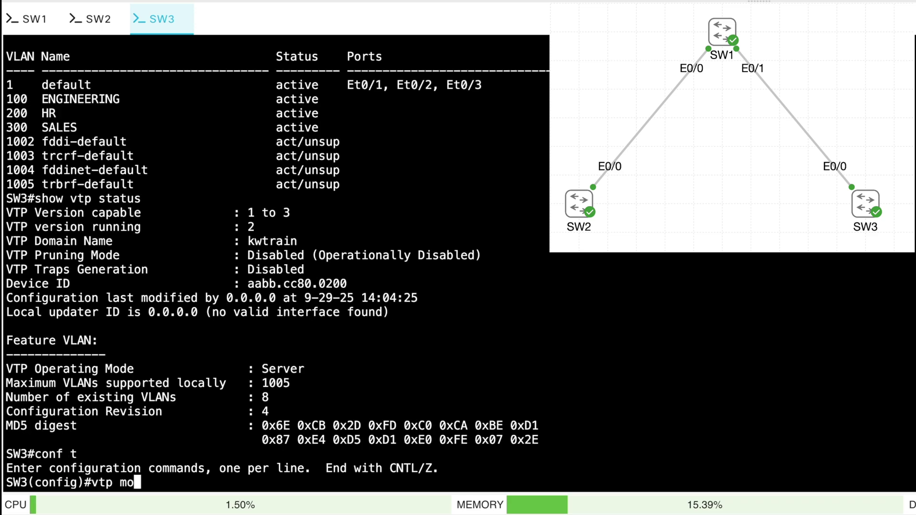
type("de tran")
key("Tab")
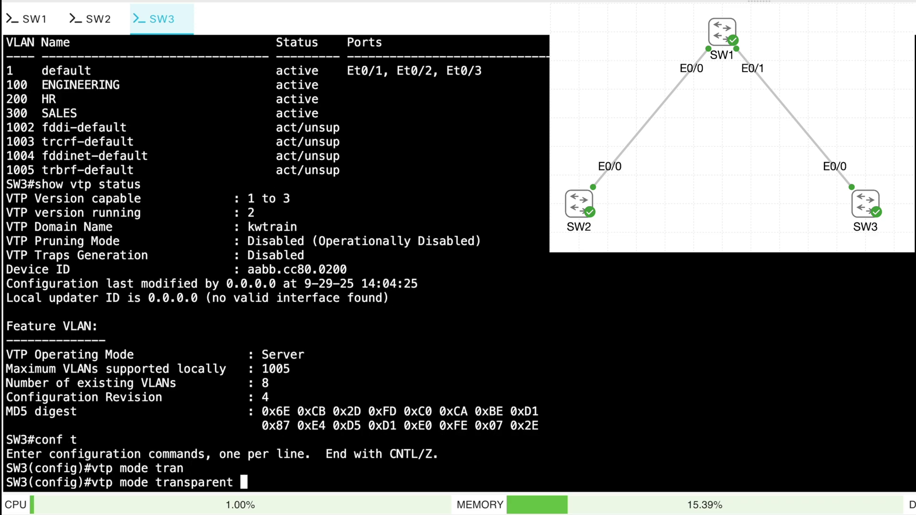
key("Return")
Create local VLAN 500 named IT on SW3
type("vlan 500")
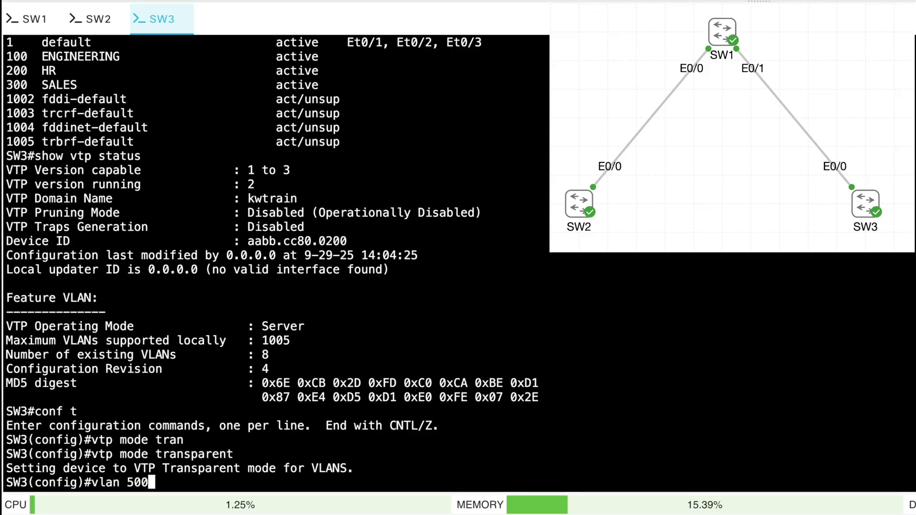
key("Return")
type("name IT")
key("Return")
type("end")
key("Return")
Verify SW3's VLAN list shows 500 IT alongside VLANs 100–300
type("show ")
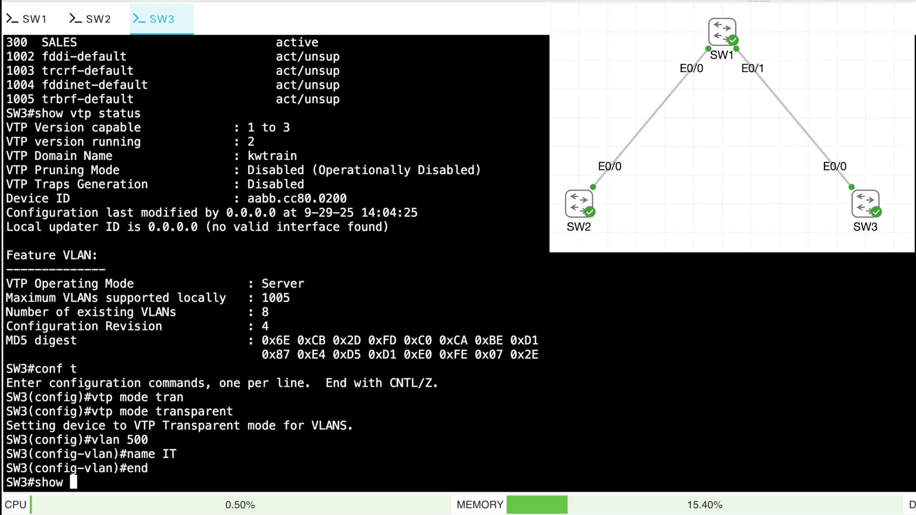
type("vlan brief")
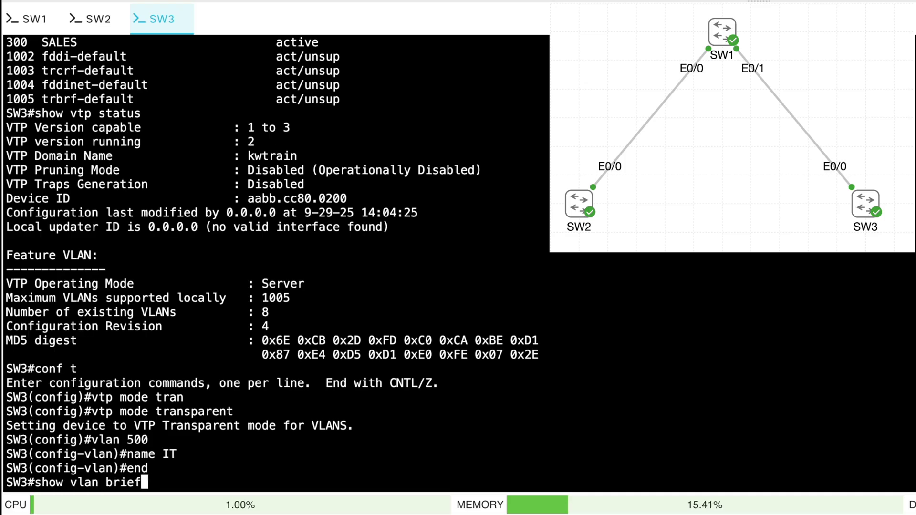
key("Return")
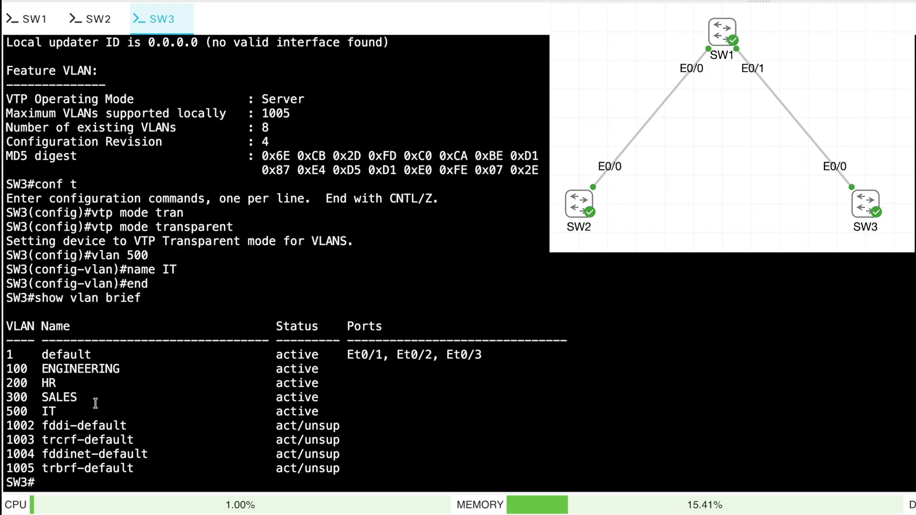
left_click_drag(78, 411, 4, 409)
left_click_drag(99, 397, 6, 336)
left_click_drag(63, 409, 4, 413)
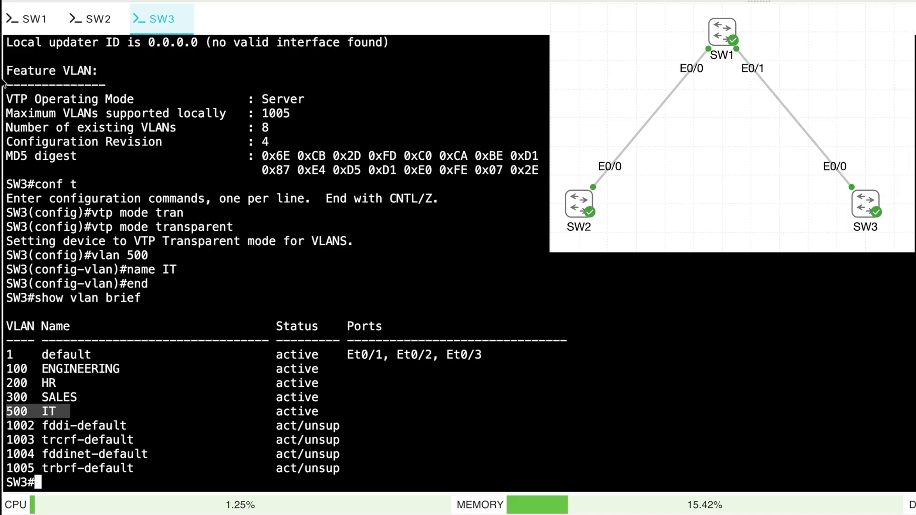
Run show vlan brief on SW1 and SW2, comparing their VLAN 100, 200, 300 entries
left_click(38, 19)
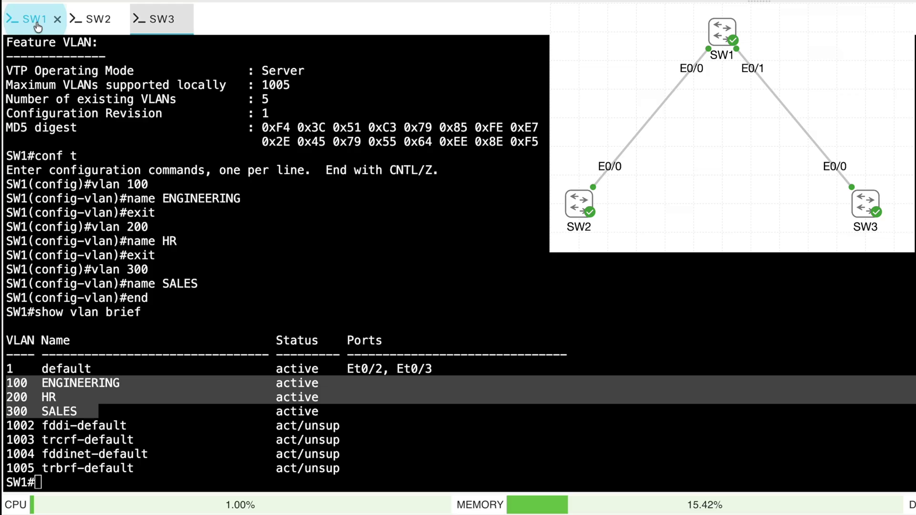
type("show vlan brief")
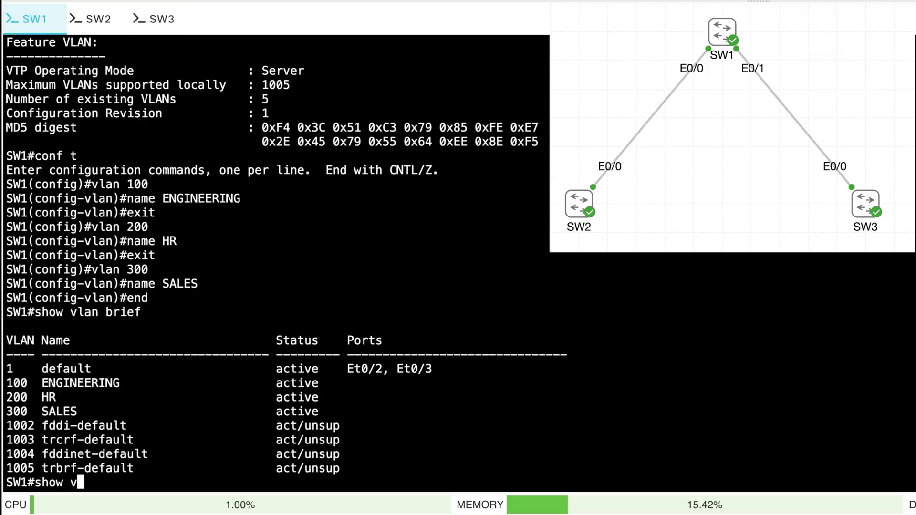
key("Return")
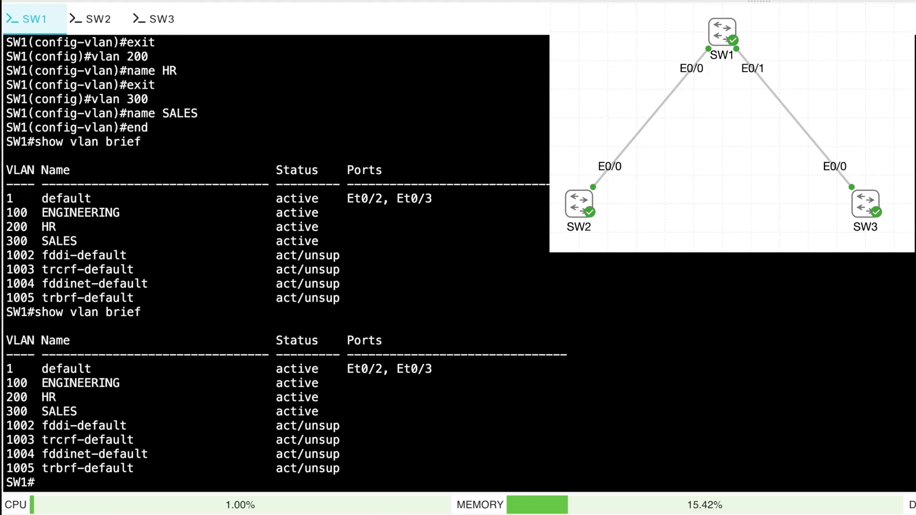
left_click(97, 20)
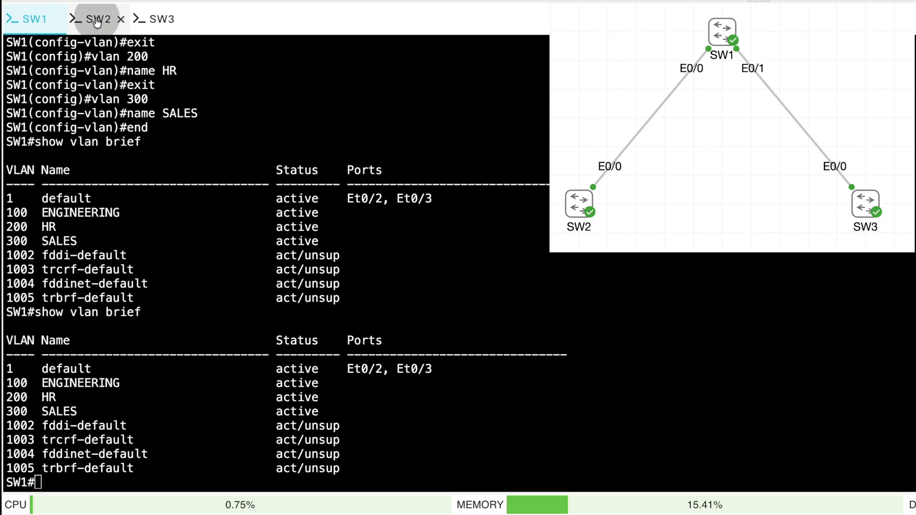
type("show vlan bri")
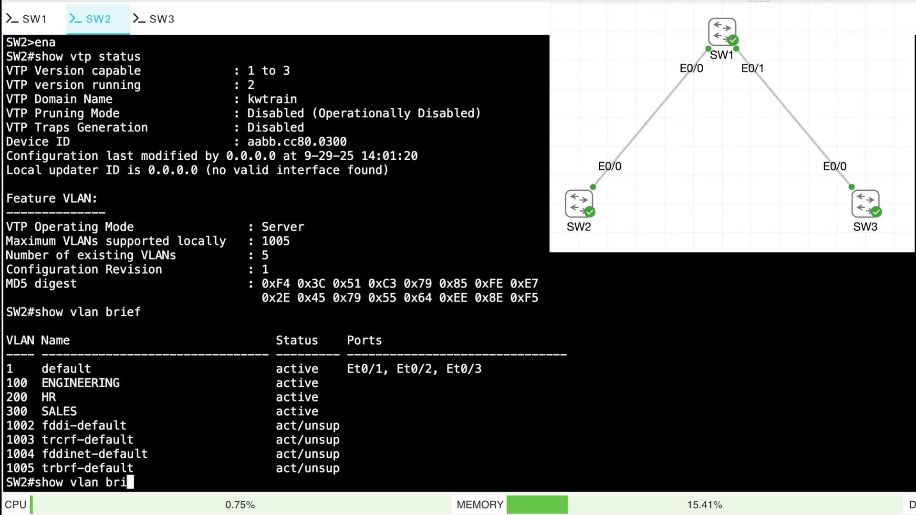
type("ef")
key("Return")
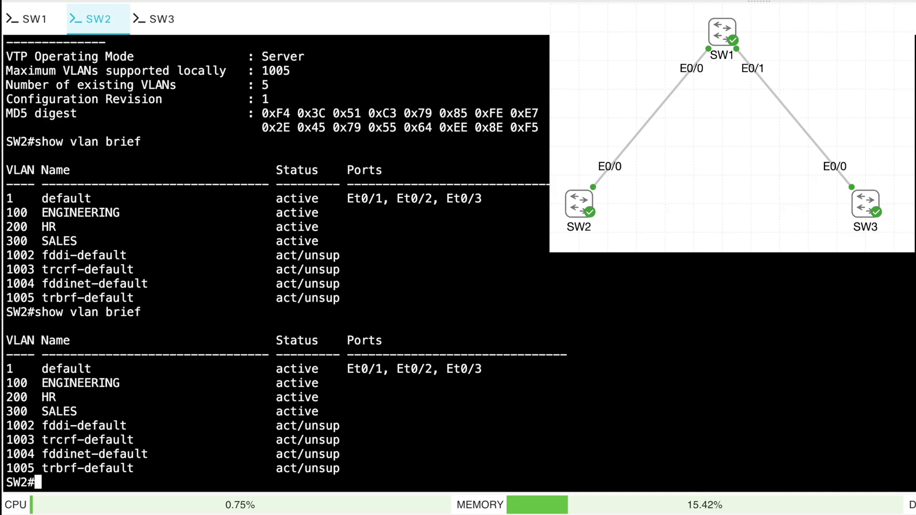
Switch SW2 to VTP client mode
type("conf t")
key("Return")
type("vtp ")
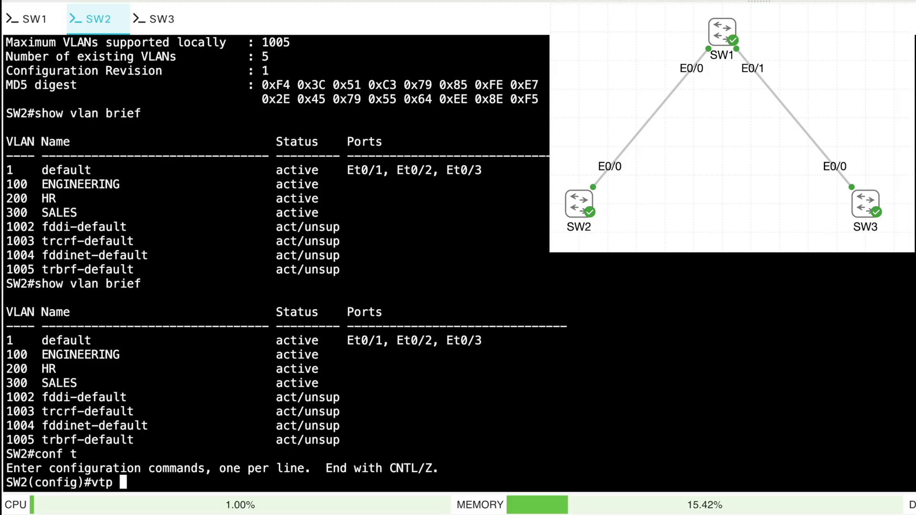
type("mode client")
key("Return")
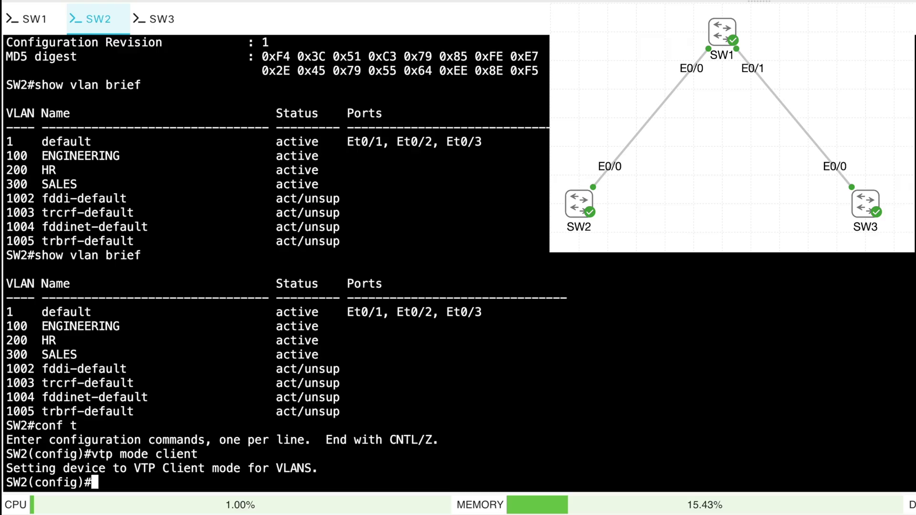
Attempt to create VLAN 600 on SW2, which the client refuses
type("vlan 600")
key("Return")
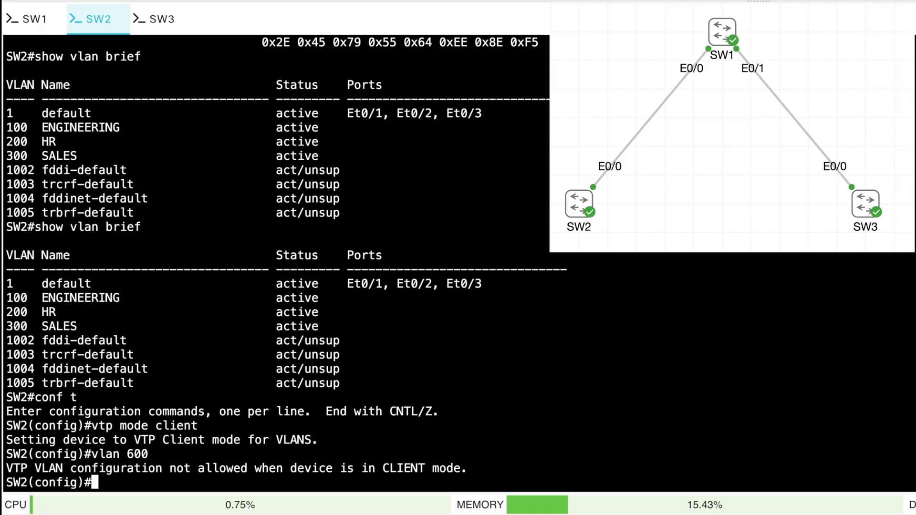
type("end")
key("Return")
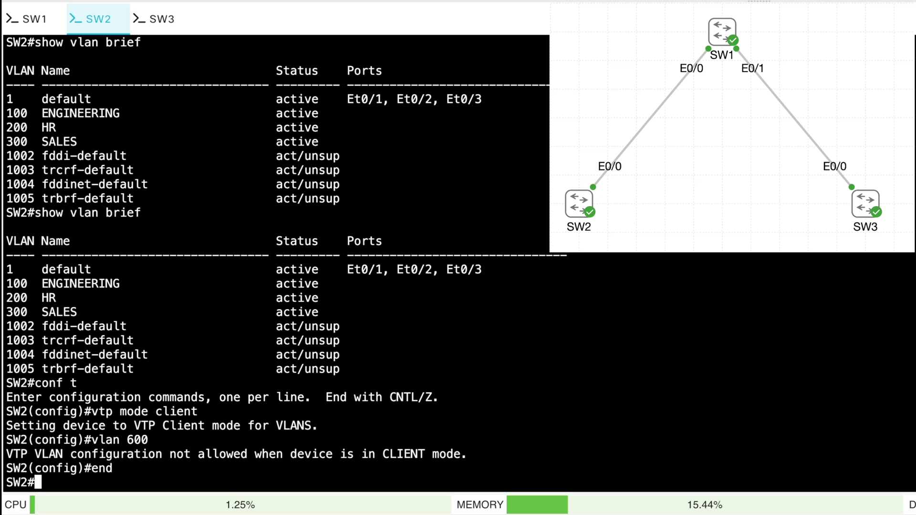
left_click(30, 19)
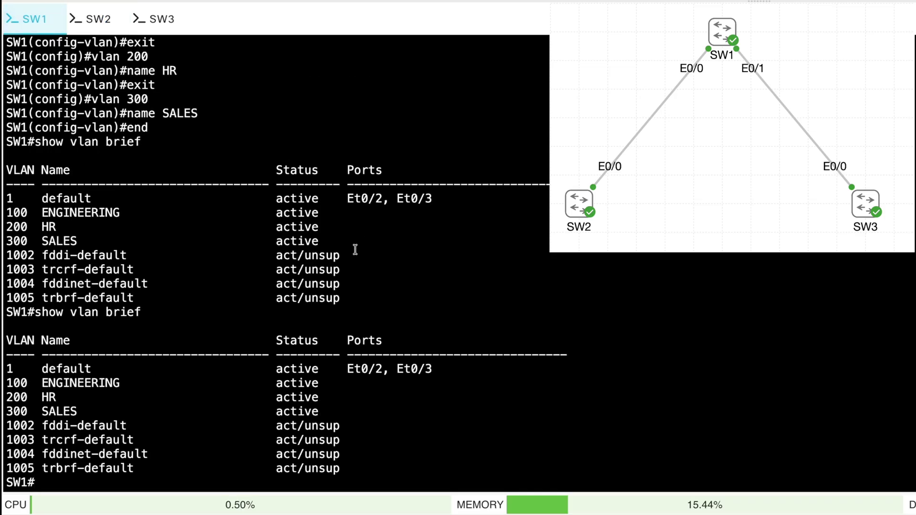
Create VLAN 400 named ACCOUNTING on SW1 and verify it in the VLAN list
type("conf t")
key("Return")
type("vla")
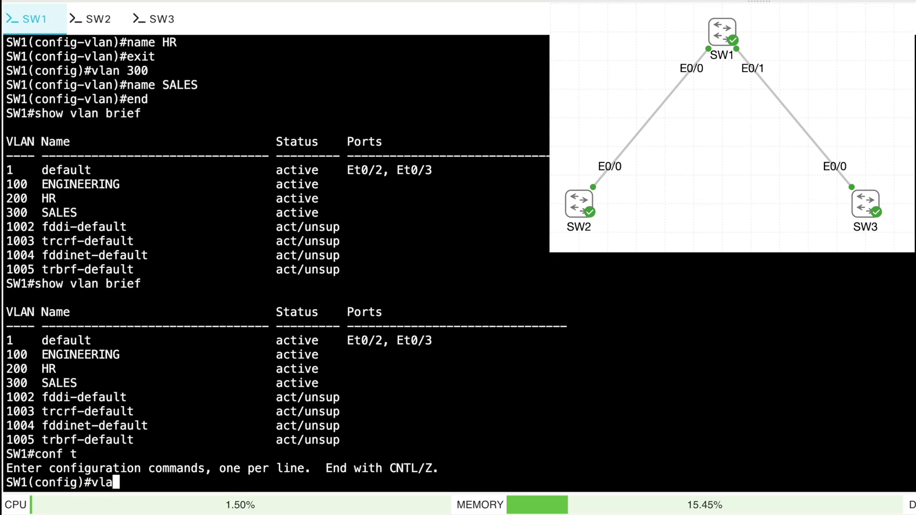
type("n 400")
key("Return")
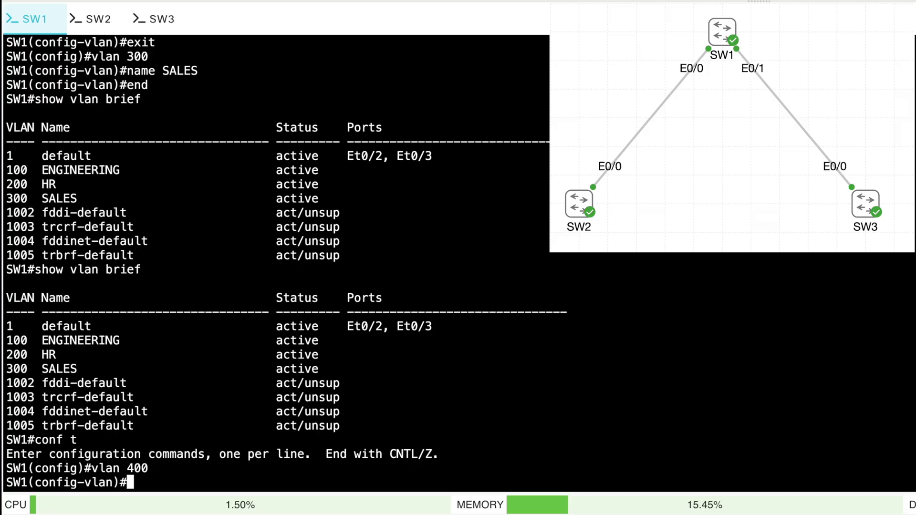
type("name")
type("CCOUNTING")
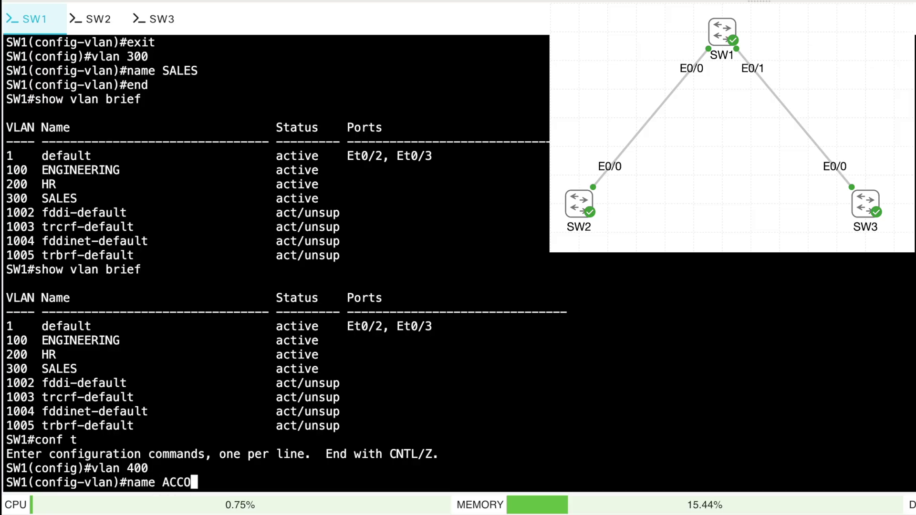
key("Return")
type("end")
key("Return")
type("show vlan brief")
key("Return")
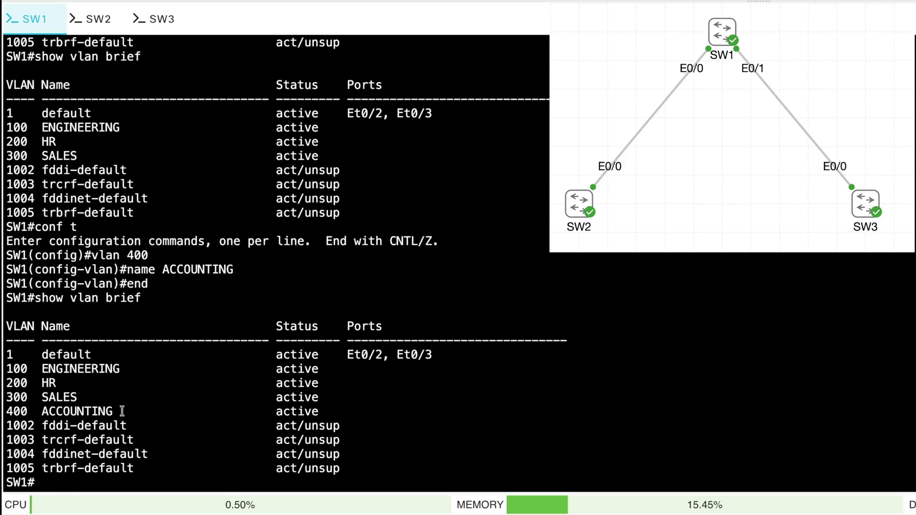
left_click_drag(120, 412, 4, 412)
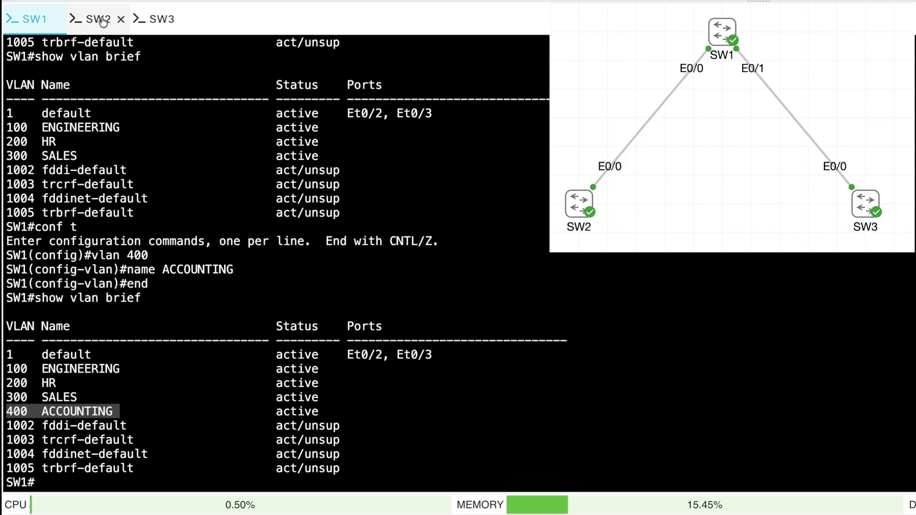
Check VLAN lists on SW2 (has 400 ACCOUNTING) and SW3 (lacks it)
left_click(98, 20)
type("show vlan brief")
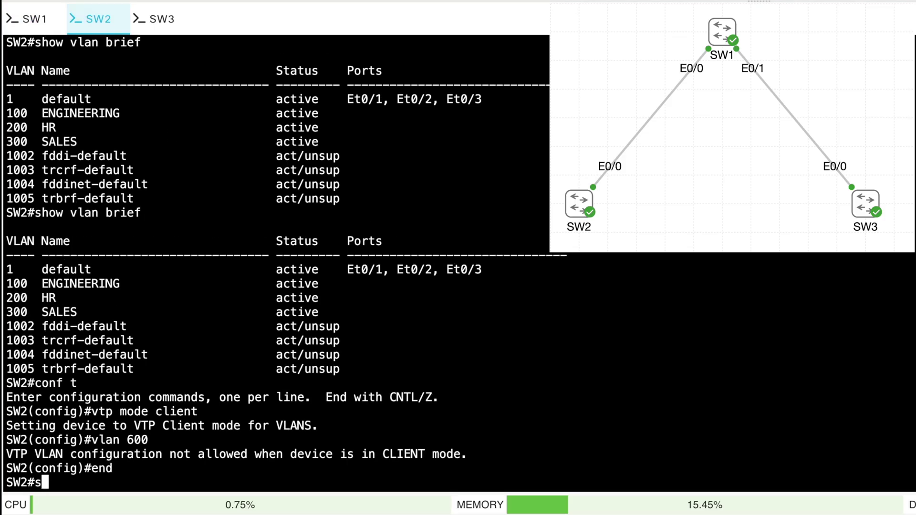
key("Return")
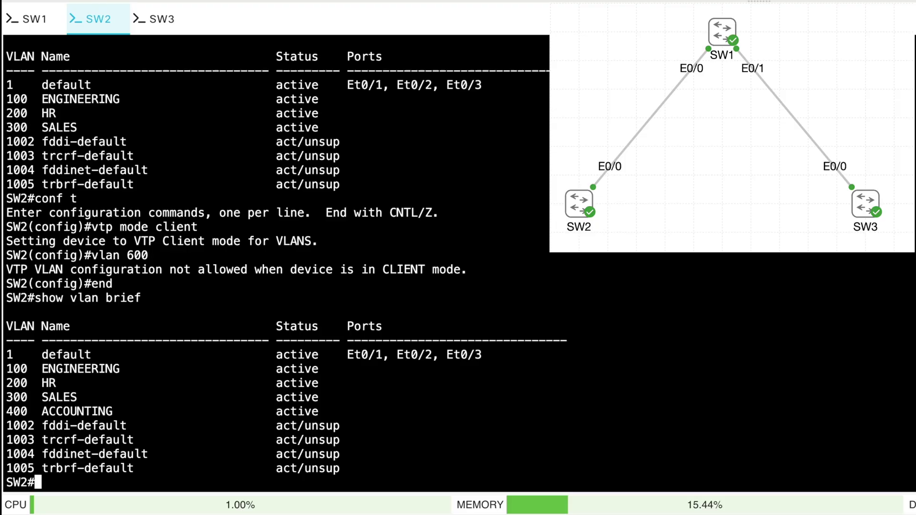
left_click_drag(126, 411, 4, 414)
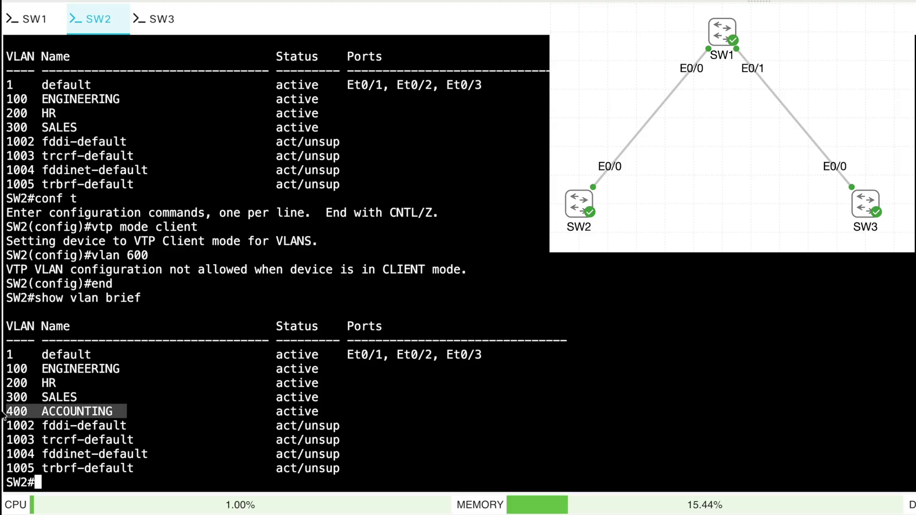
left_click(160, 21)
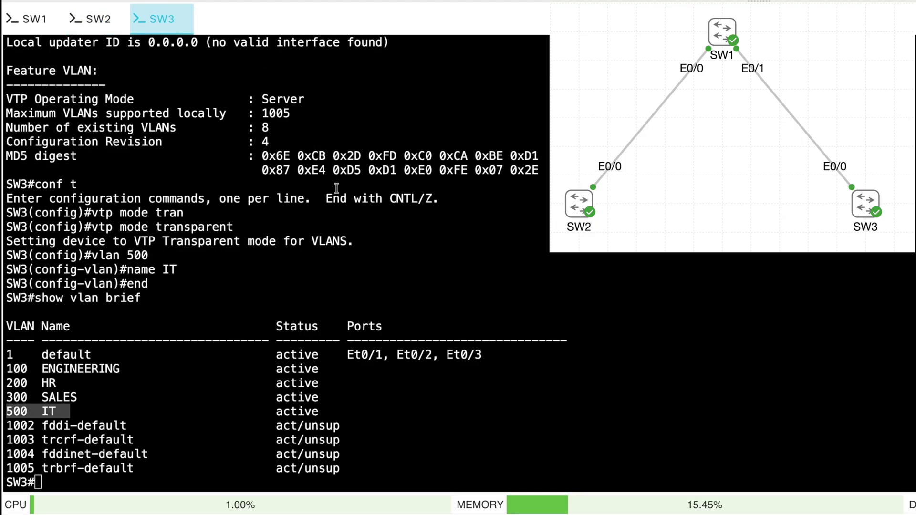
left_click(418, 256)
type("show vlan brief")
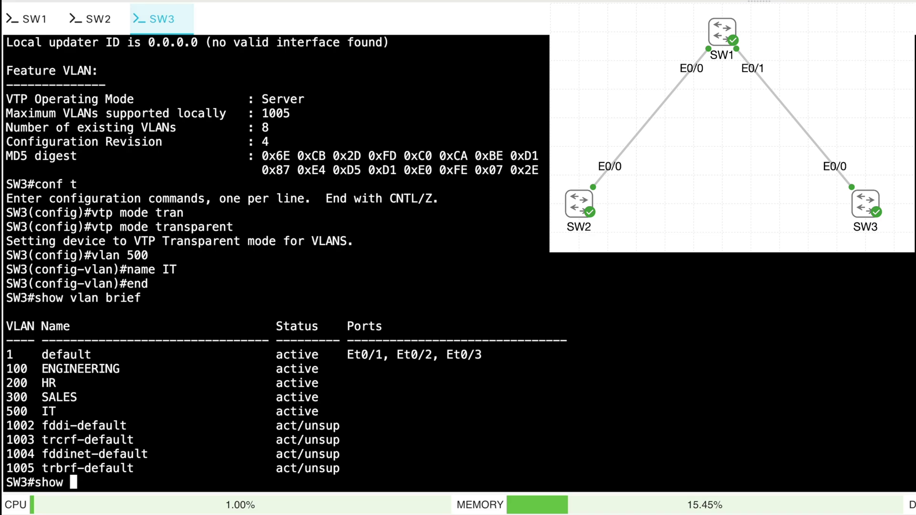
key("Return")
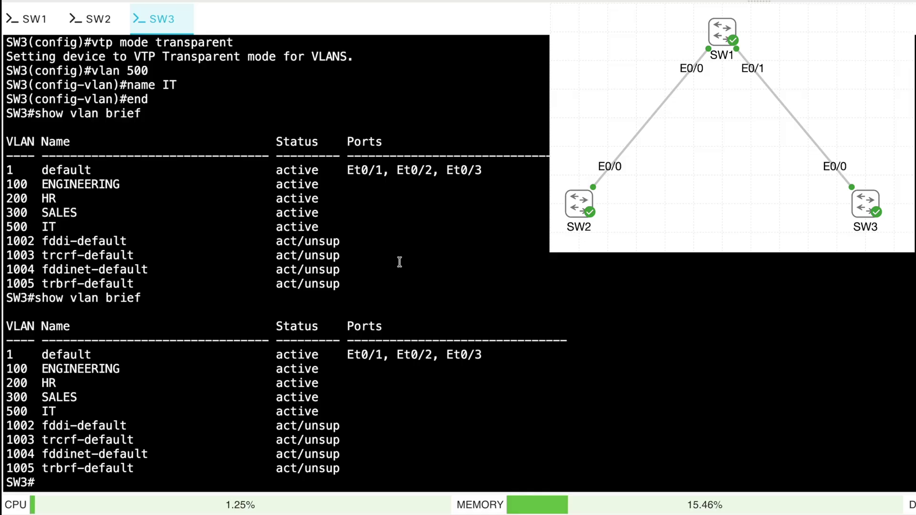
Run show vtp status on SW1 and highlight its configuration revision of 5
left_click(36, 19)
type("show vtp status")
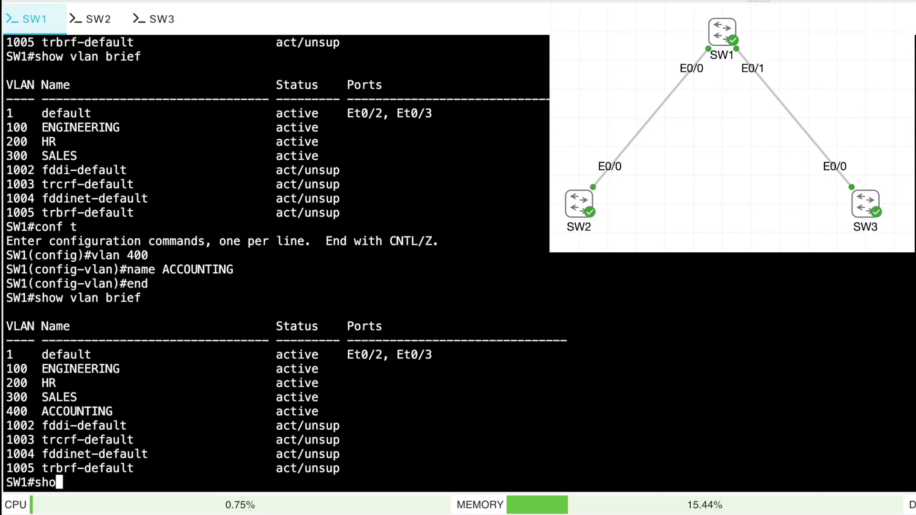
key("Return")
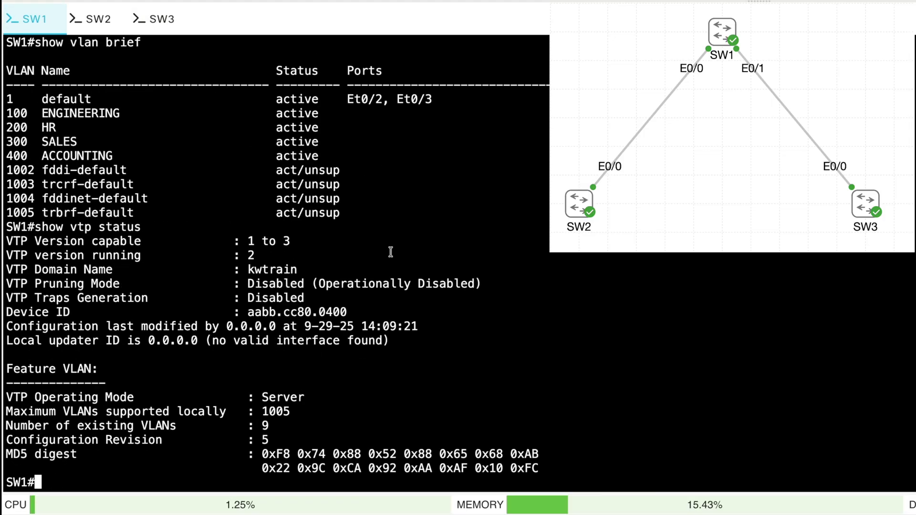
left_click_drag(276, 444, 257, 441)
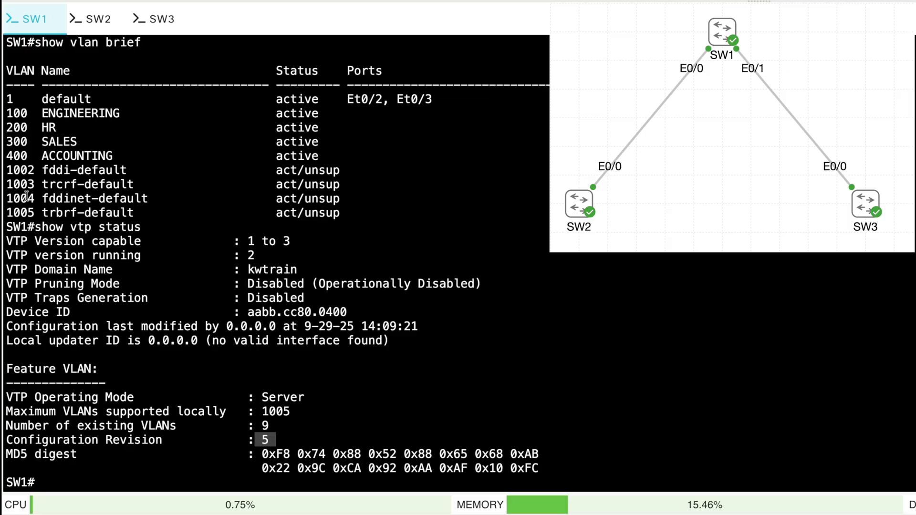
Run show vtp status on SW3 and highlight its transparent-mode configuration revision of 0
left_click(162, 20)
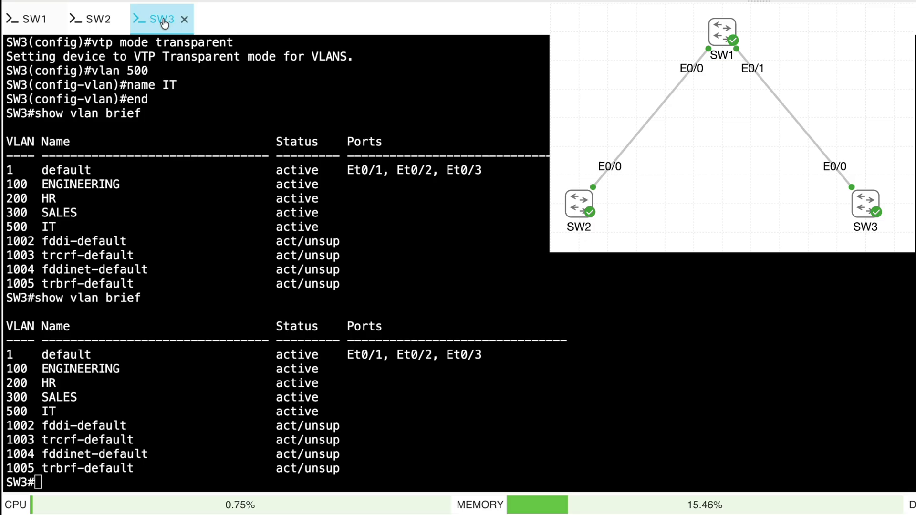
type("show vt")
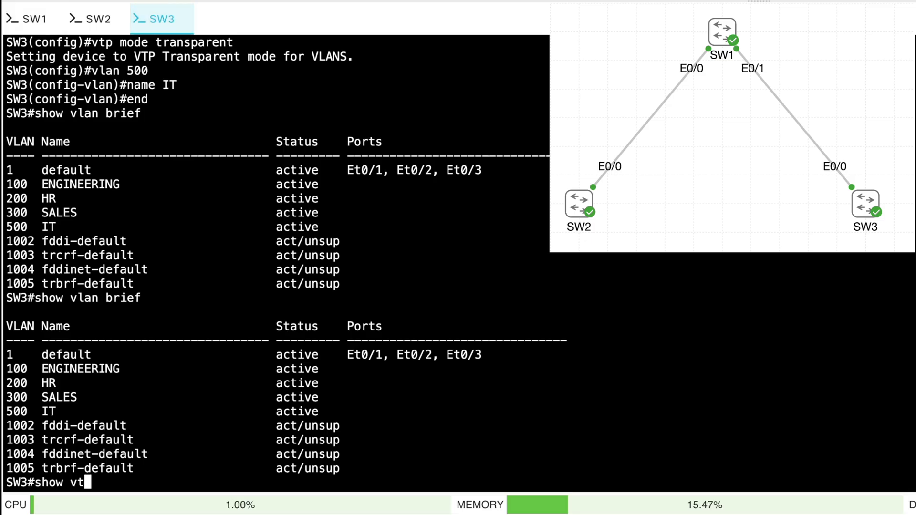
type("p status")
key("Return")
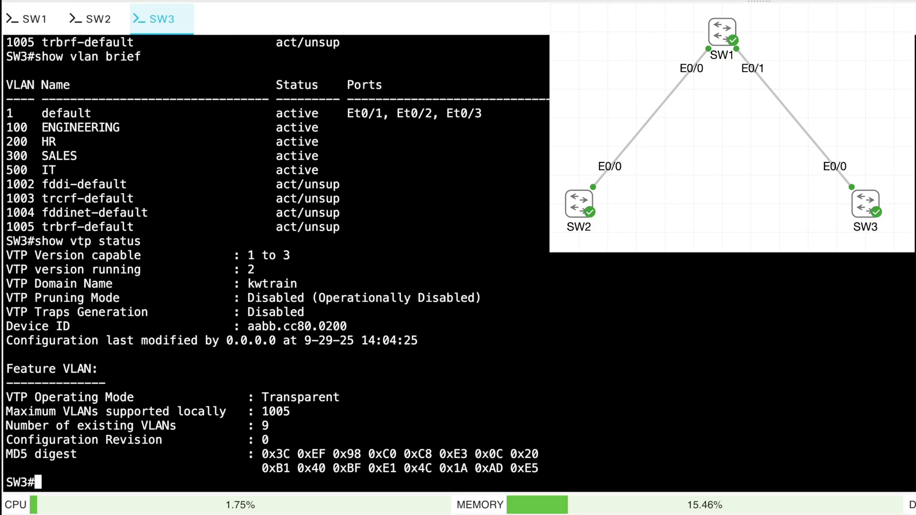
left_click_drag(275, 442, 250, 442)
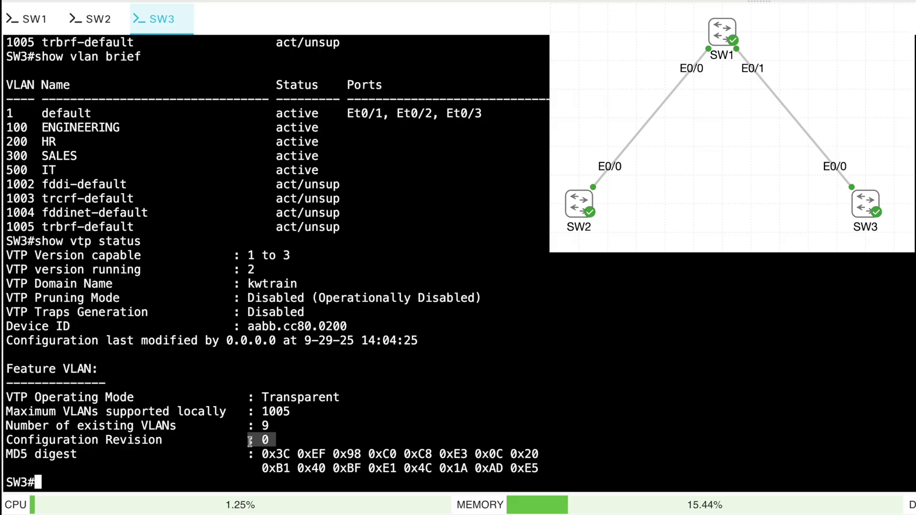
Configure the VTP password on SW3 in global configuration mode, then return to SW2's console
left_click(415, 399)
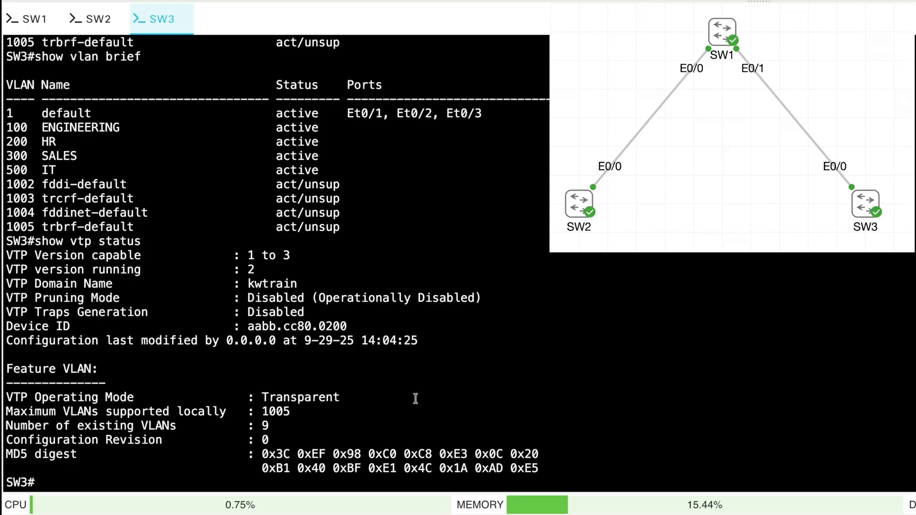
type("conf t")
key("Return")
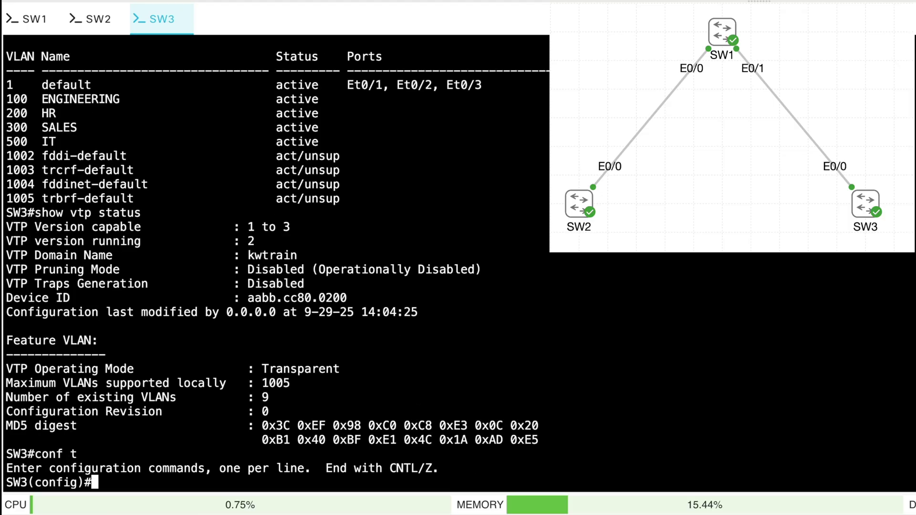
type("vtp pass")
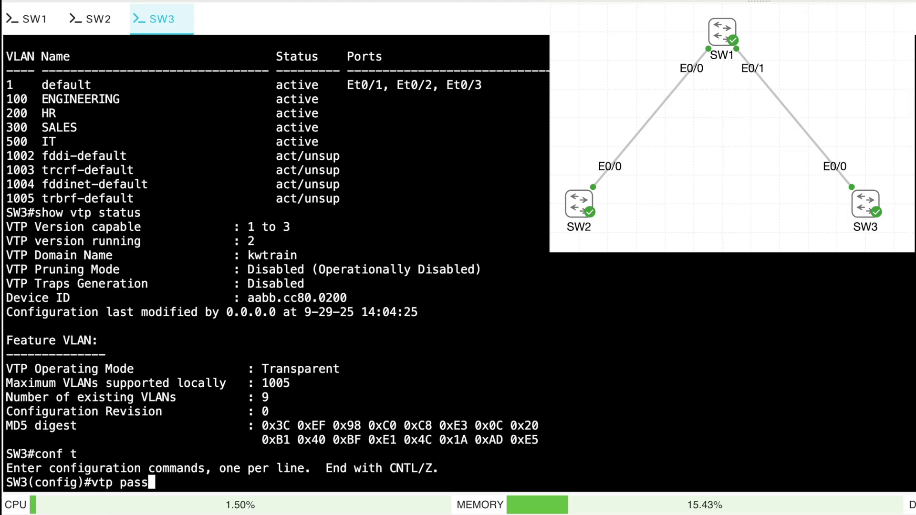
key("Tab")
type("cisc")
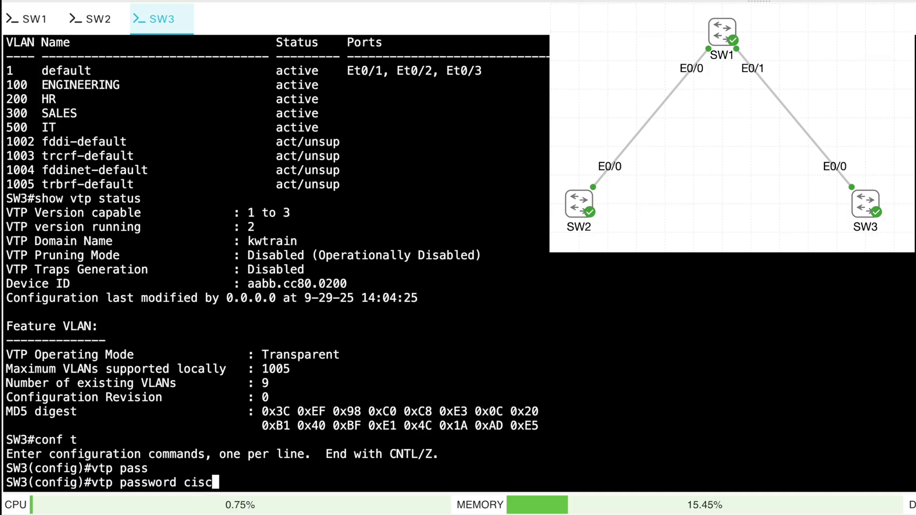
type("o")
key("Return")
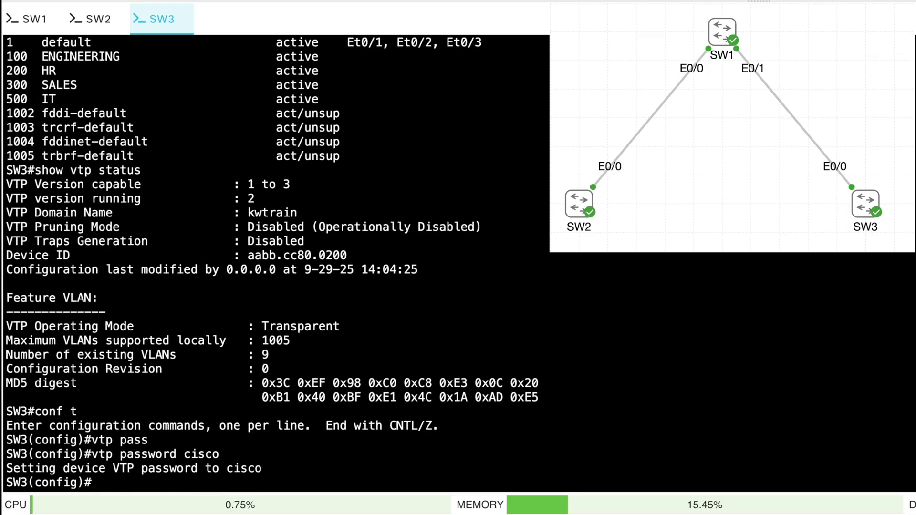
type("end")
key("Return")
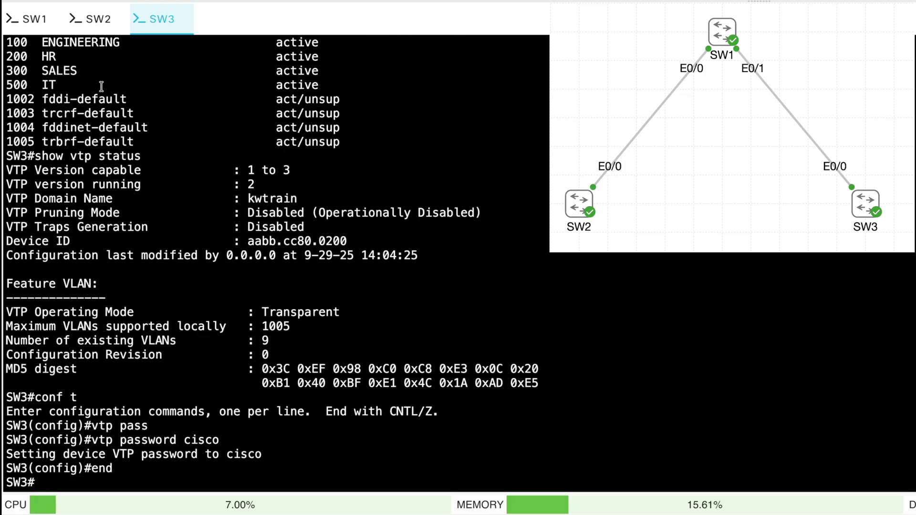
left_click(97, 19)
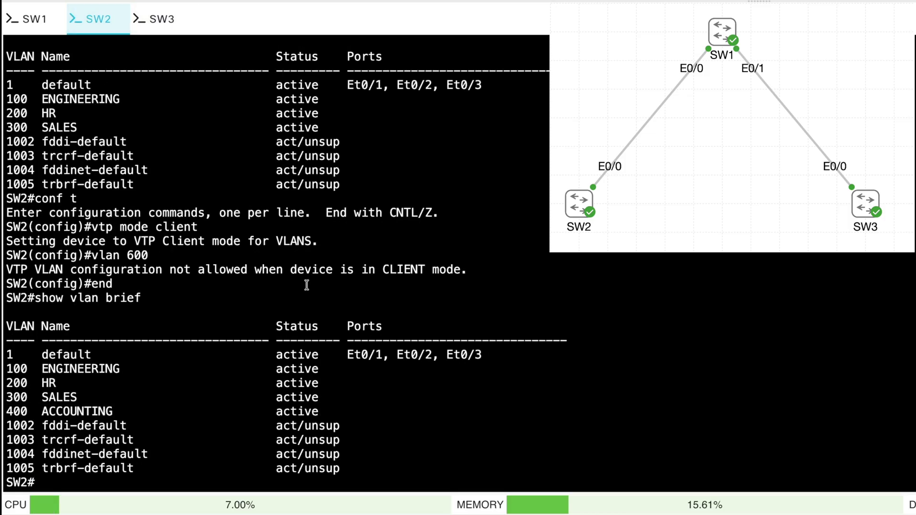
Set the same VTP password on SW2 using conf t, vtp password, end
type("conf t")
key("Return")
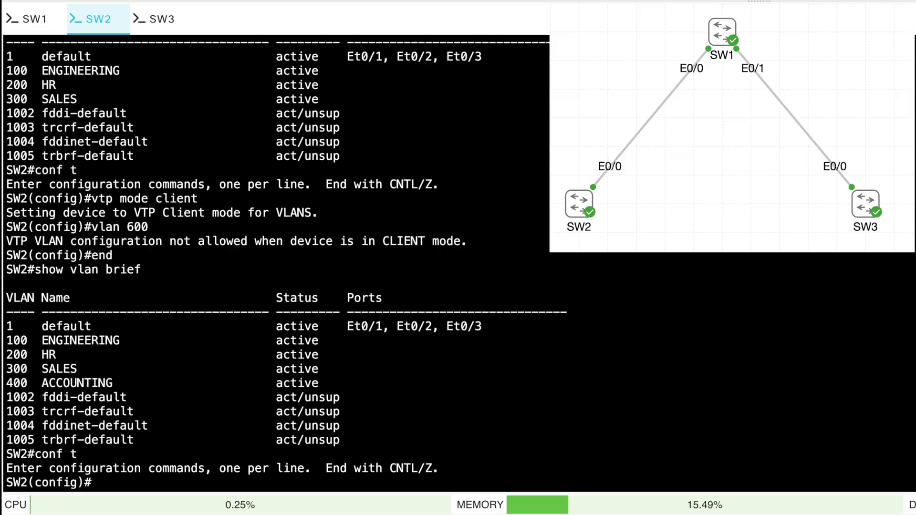
type("vtp pas")
type("s")
key("Tab")
type("cisco")
key("Return")
type("end")
key("Return")
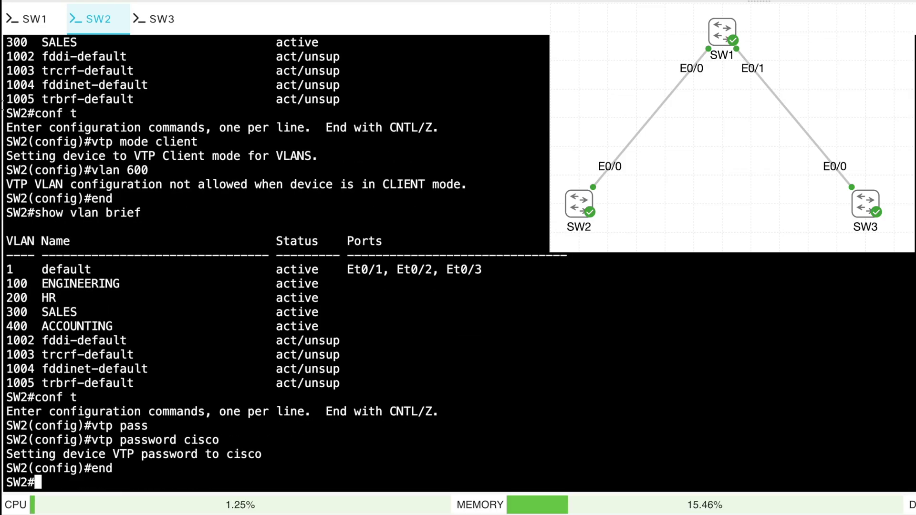
Set the same VTP password on SW1 and return to the privileged prompt
left_click(31, 18)
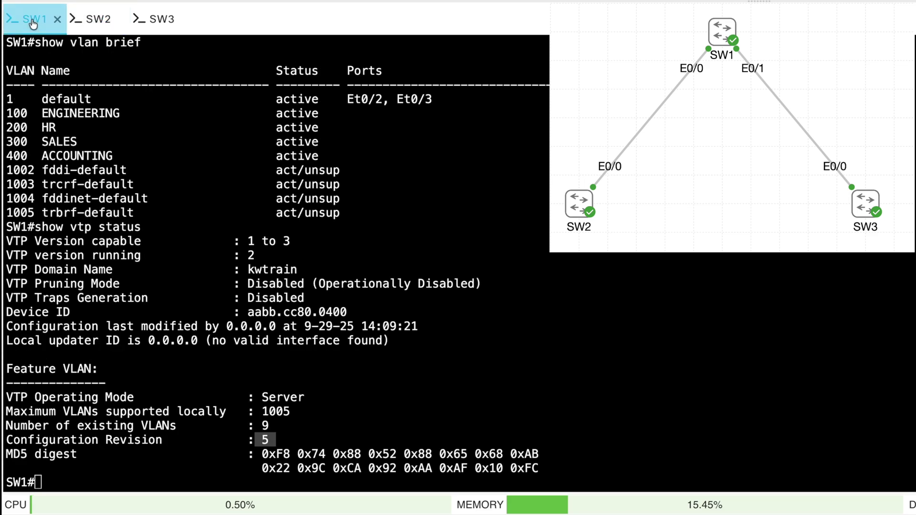
type("conf t")
key("Return")
type("vtp pas")
key("Tab")
type("cisco")
key("Return")
type("end")
key("Return")
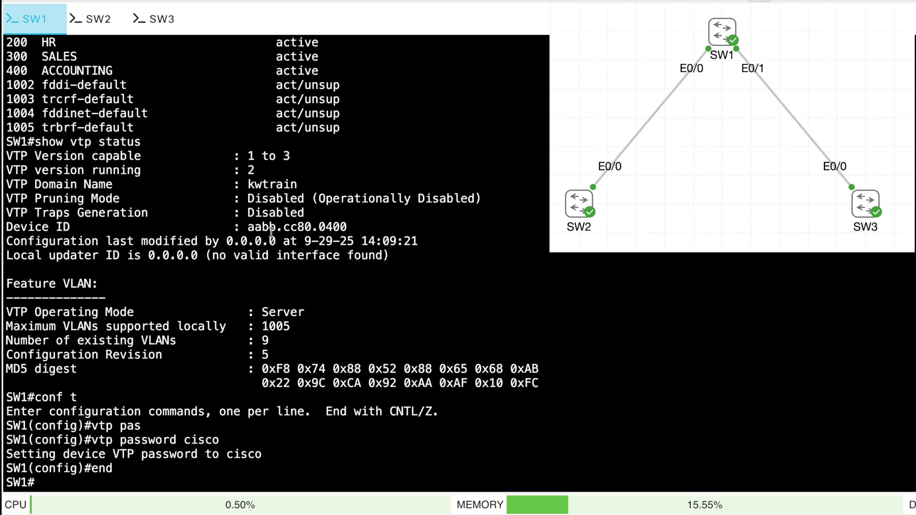
Apply vtp version 3 on SW1
type("conf t")
key("Return")
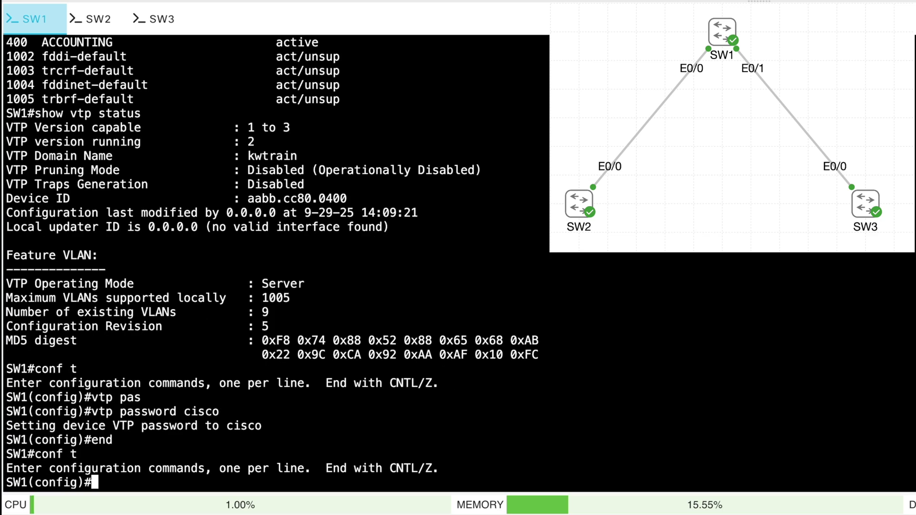
type("vtp ver")
key("Tab")
type("3")
key("Return")
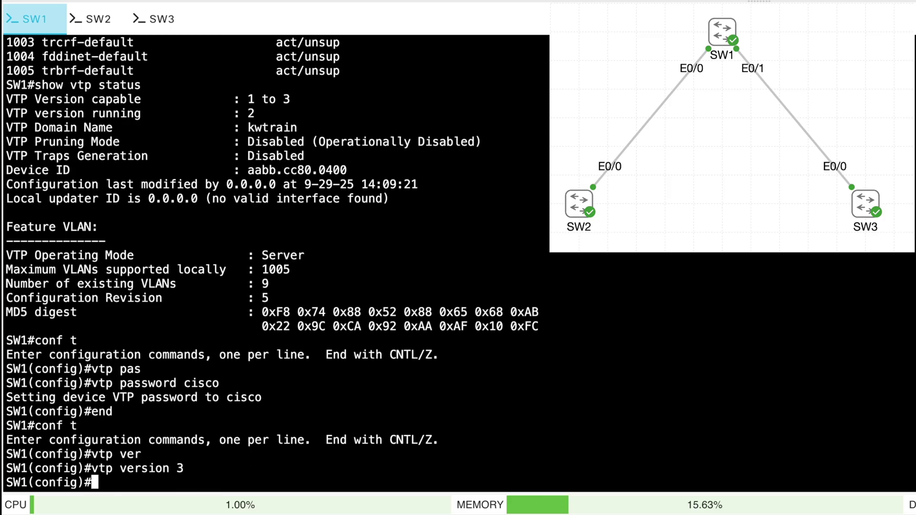
type("end")
key("Return")
Apply vtp version 3 on SW2
left_click(97, 19)
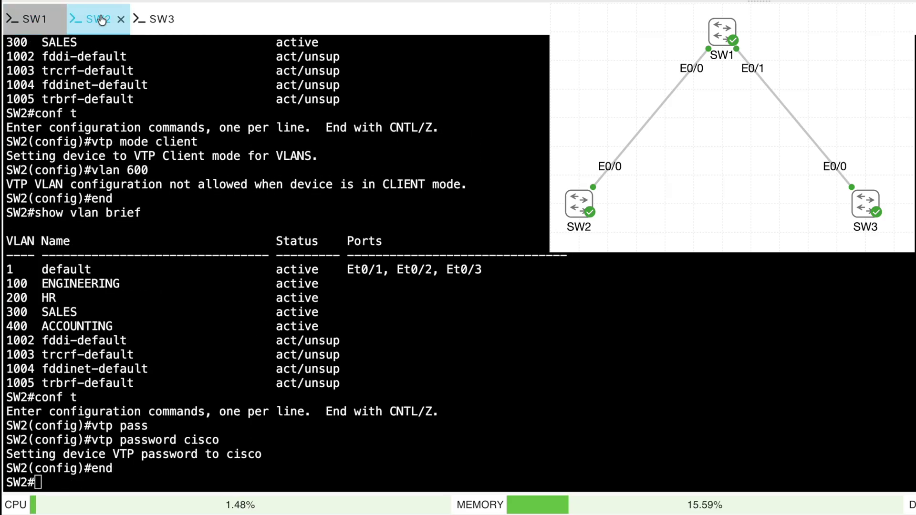
type("conf t")
key("Return")
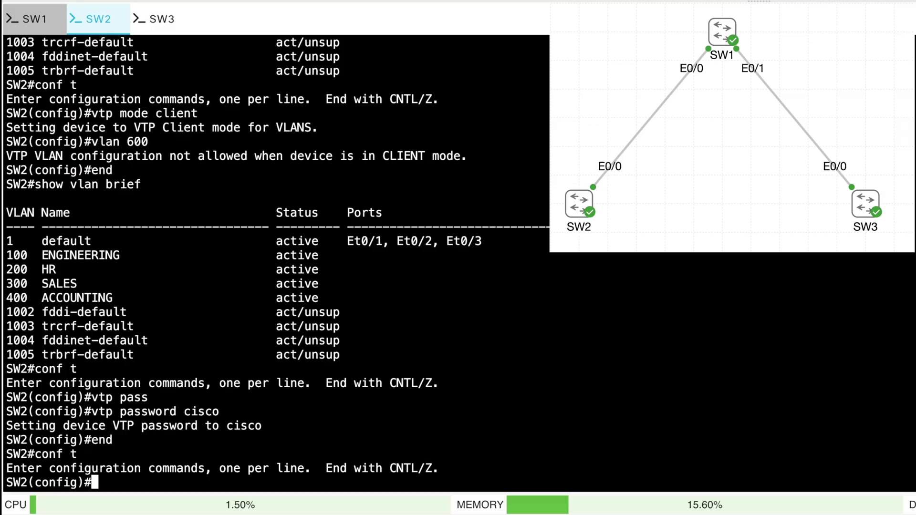
type("vtp version 3")
key("Return")
type("end")
key("Return")
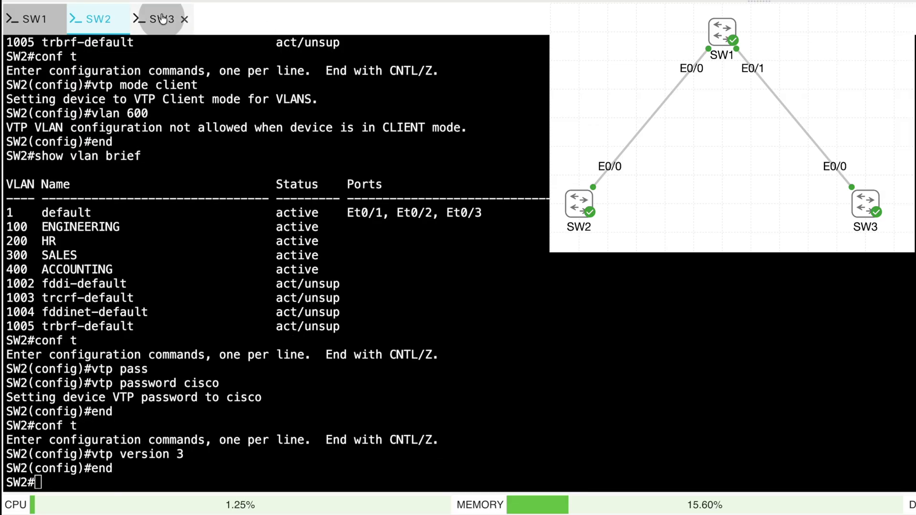
Apply vtp version 3 on SW3
left_click(162, 19)
type("conf t")
key("Return")
type("vt")
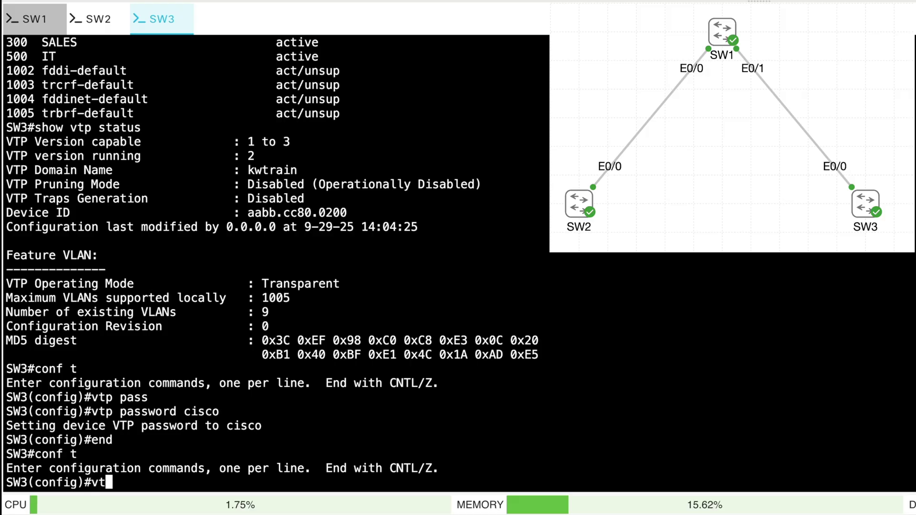
type("p version 3")
key("Return")
type("end")
key("Return")
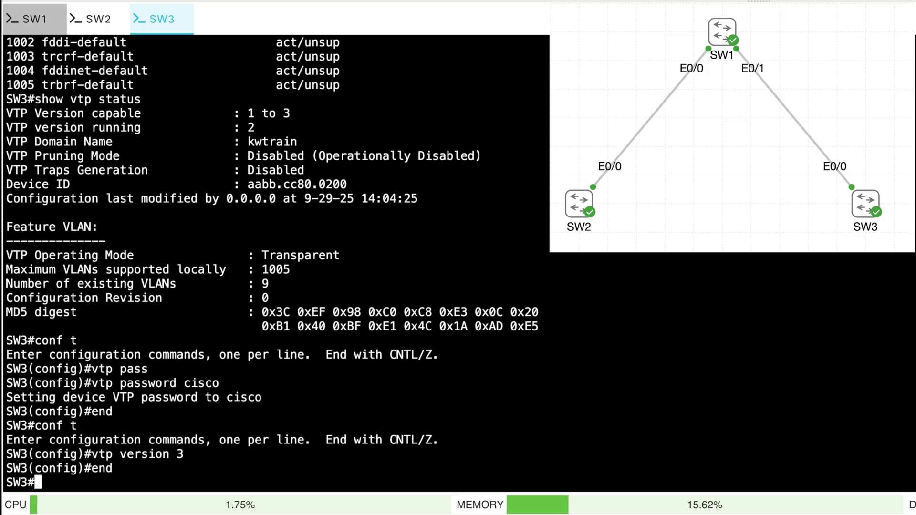
Check SW1's VTP status, noting it is in Server operating mode
left_click(33, 19)
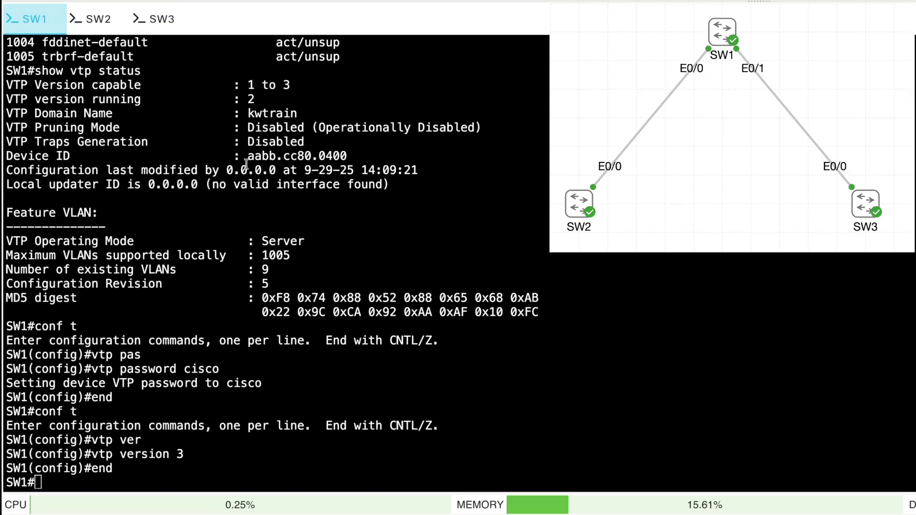
type("show v")
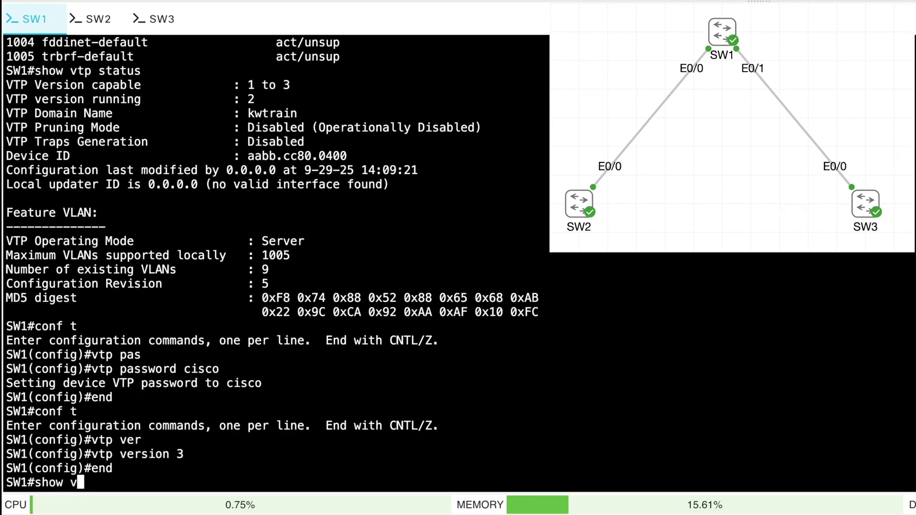
type("tp status")
key("Return")
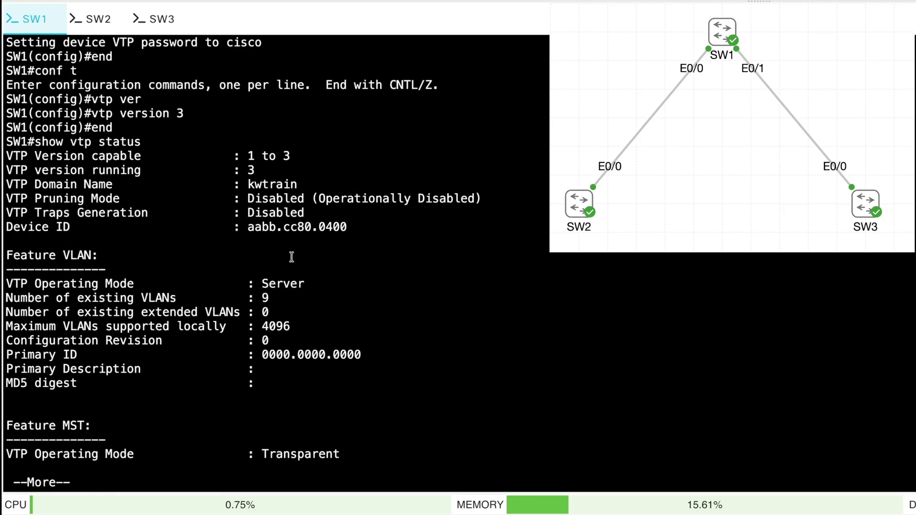
double_click(275, 284)
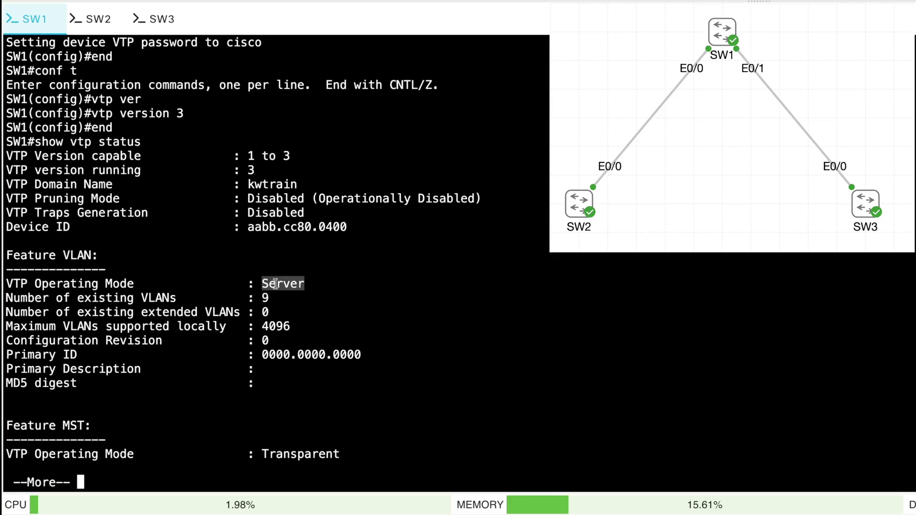
key("space")
Try creating VLAN 800 on SW1 and highlight the primary-server-required error
type("conf t")
key("Return")
type("vlan 800")
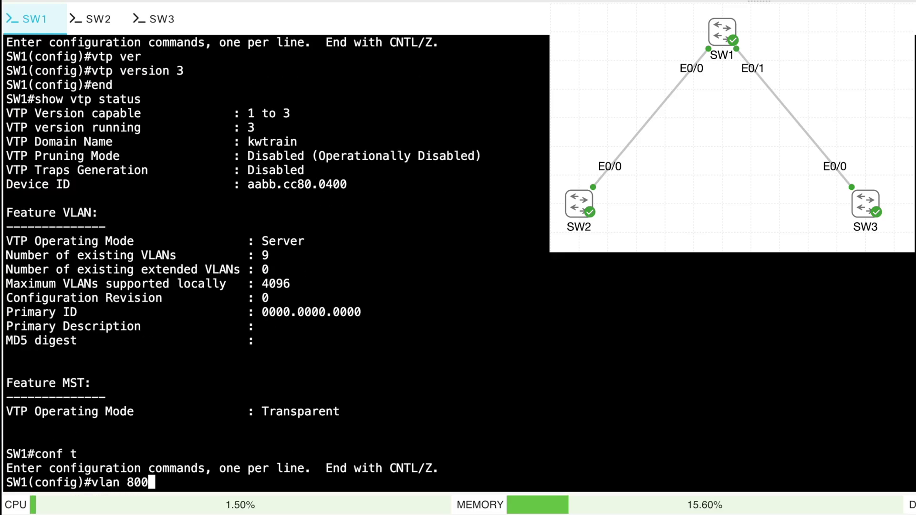
key("Return")
left_click_drag(419, 468, 518, 466)
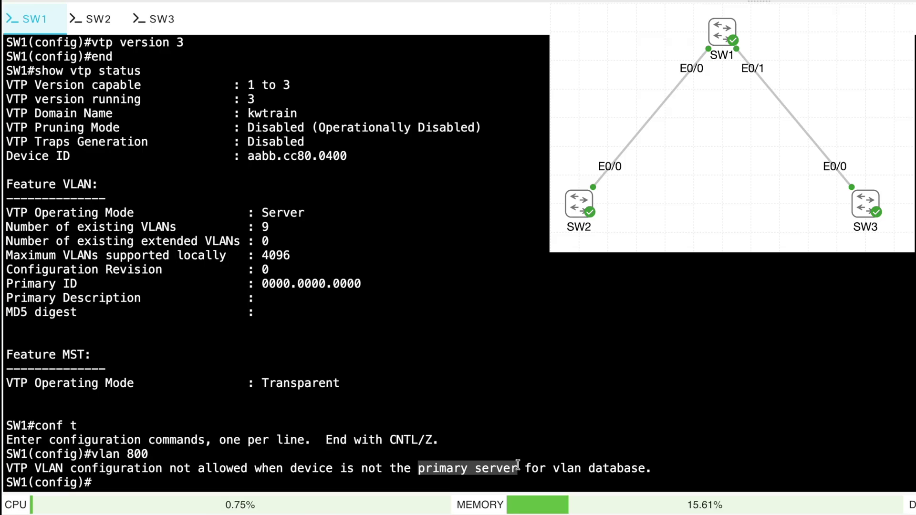
left_click(518, 464)
List the vtp command options, leave configuration mode, and run vtp primary on SW1
type("v")
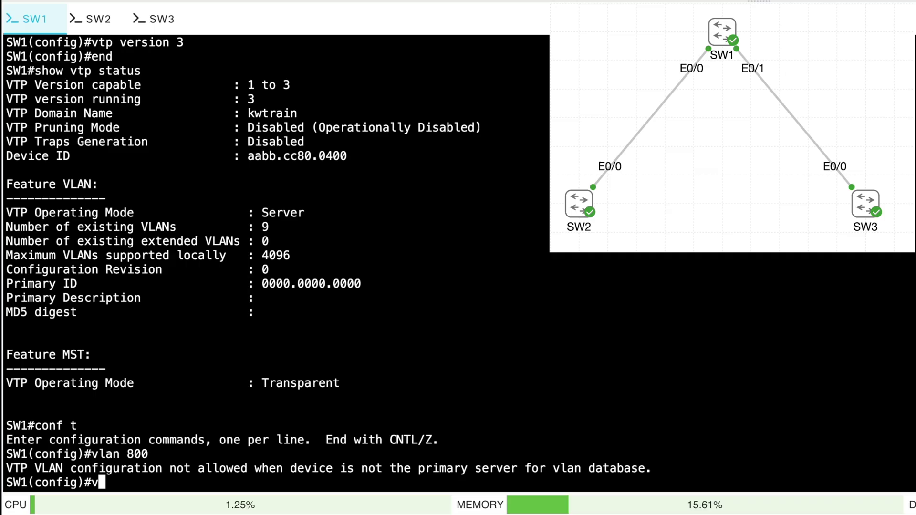
type("tp ?")
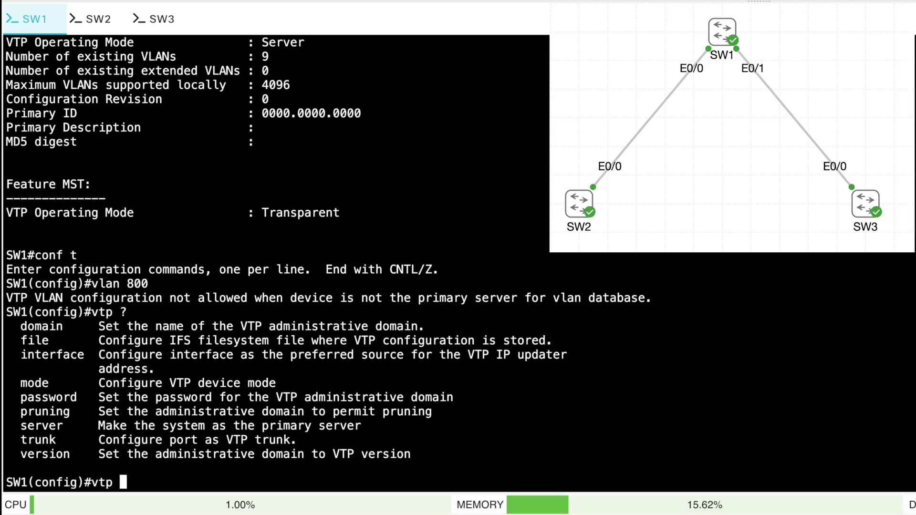
key("BackSpace")
key("BackSpace")
key("BackSpace")
key("BackSpace")
type("end")
key("Return")
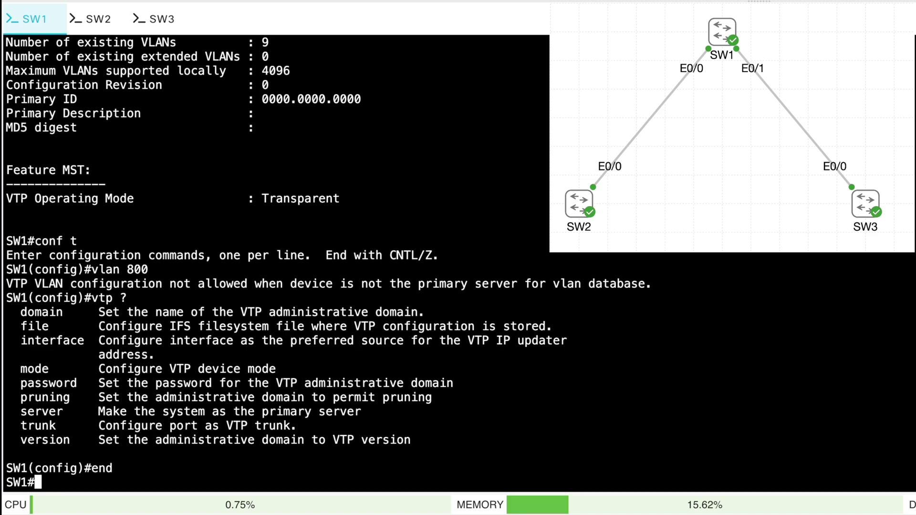
type("vtp primary")
key("Return")
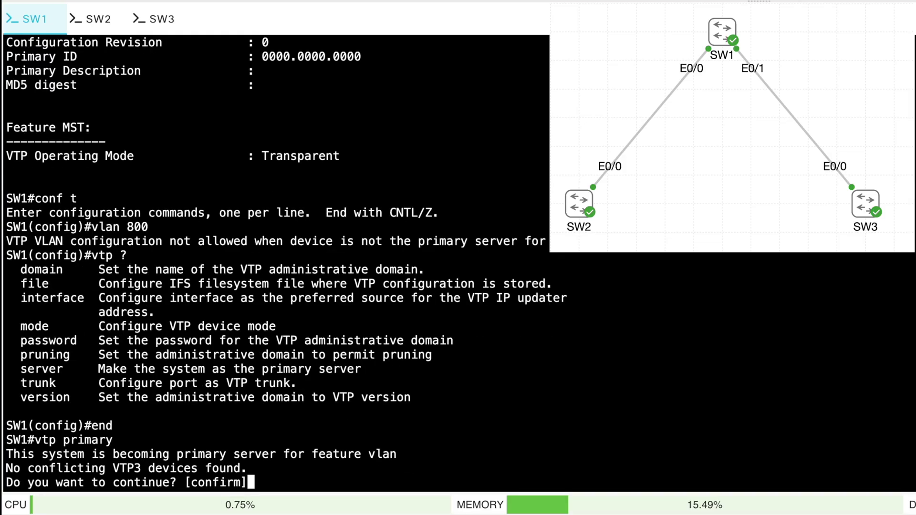
Confirm SW1 as VTP primary server and verify the Primary Server mode in show vtp status
key("Return")
type("show vtp statu")
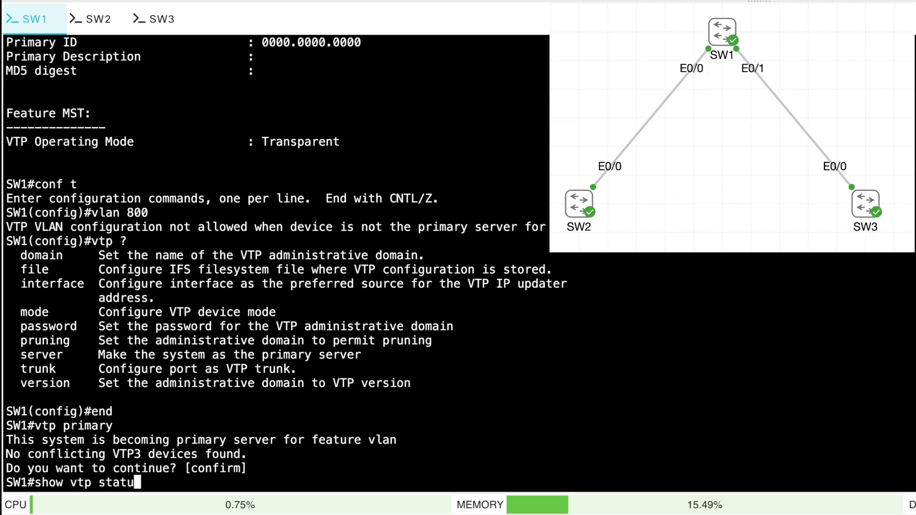
type("s")
key("Return")
left_click_drag(370, 278, 266, 280)
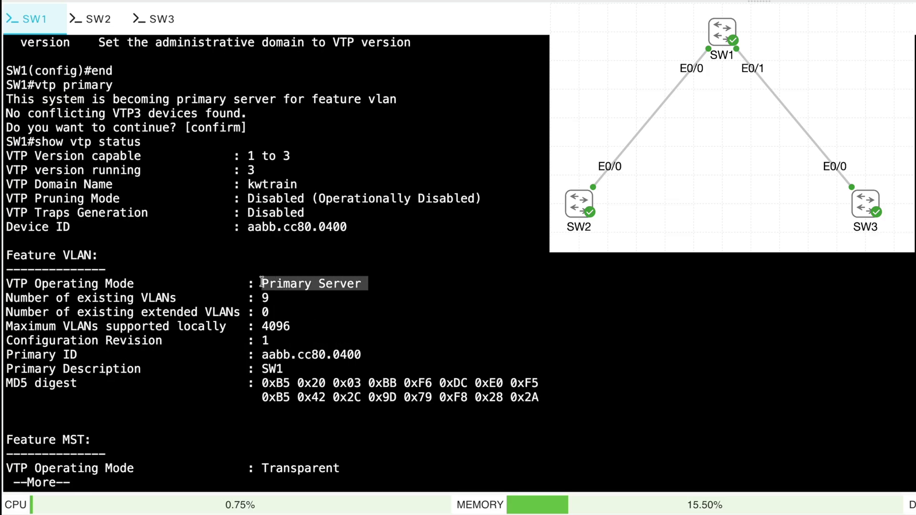
Create VLAN 800 on SW1 and return to the privileged prompt
type("qconf t")
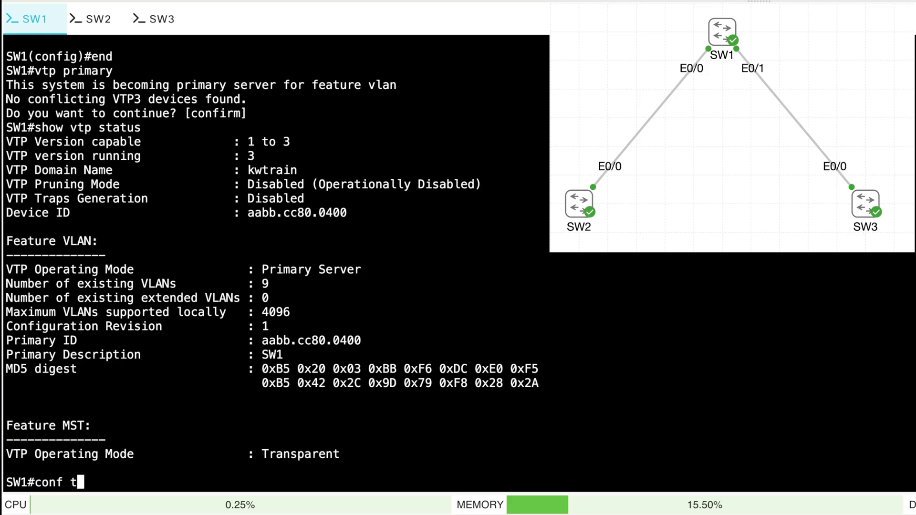
key("Return")
type("vlan 800")
key("Return")
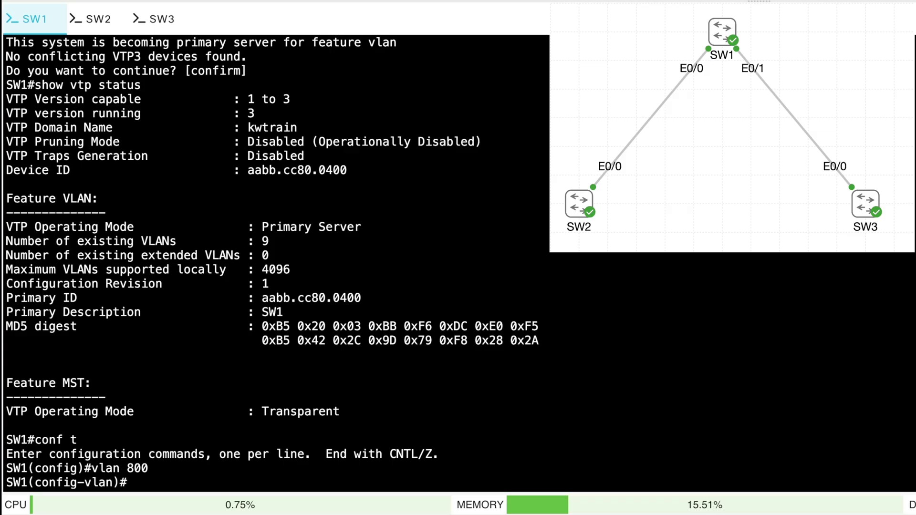
type("end")
key("Return")
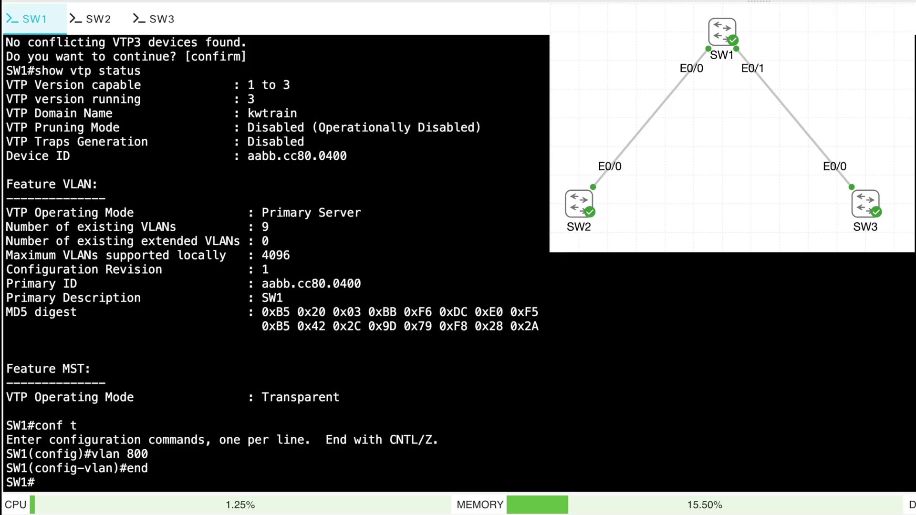
Run wr on SW1, SW2 and SW3 to save each running configuration
type("wr")
key("Return")
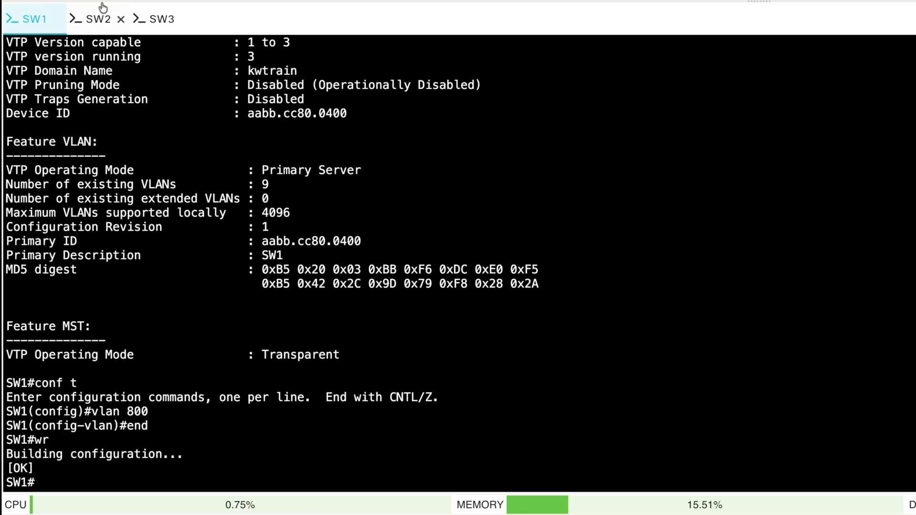
left_click(99, 21)
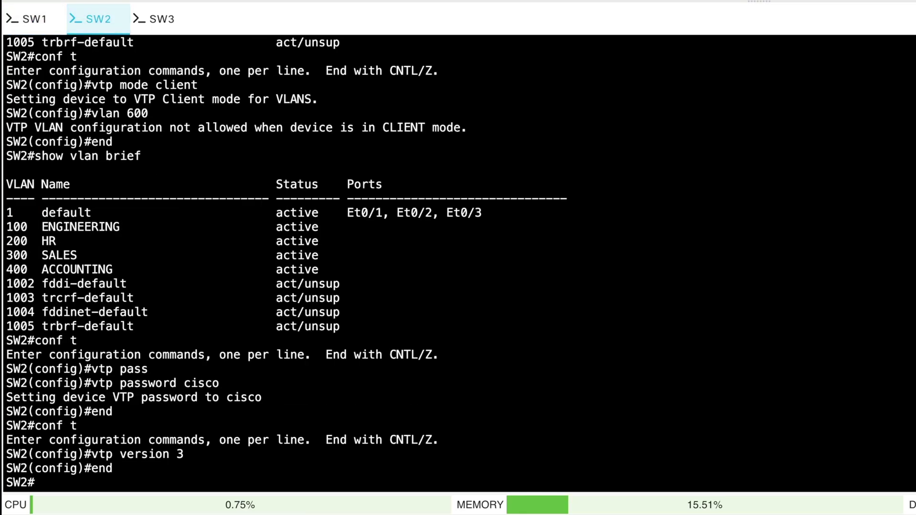
type("wr")
key("Return")
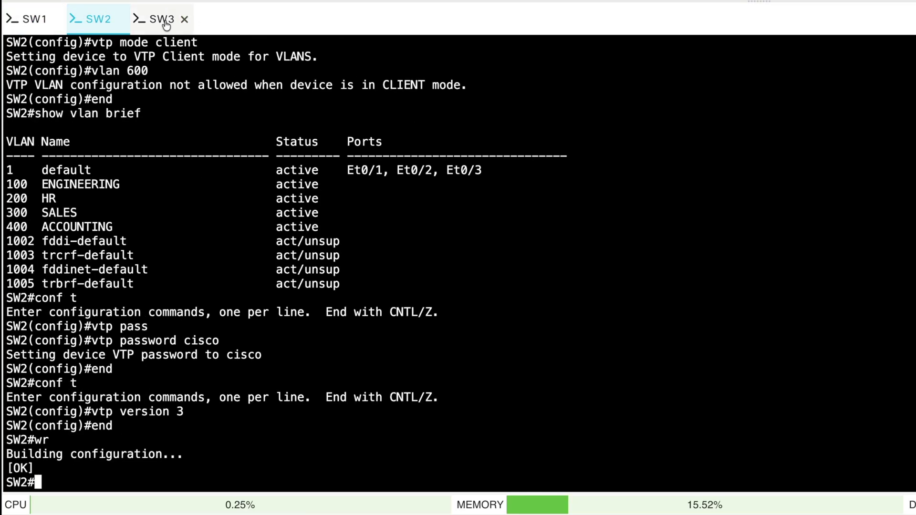
left_click(189, 20)
type("wr")
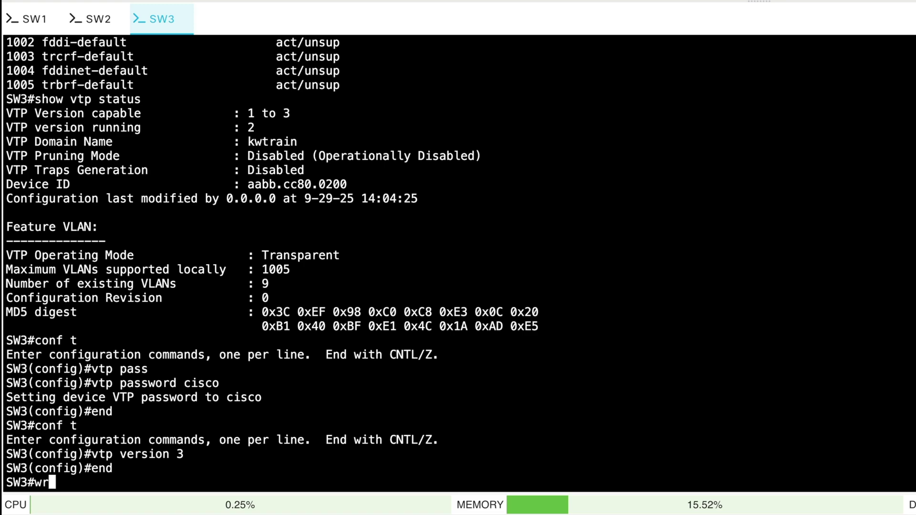
key("Return")
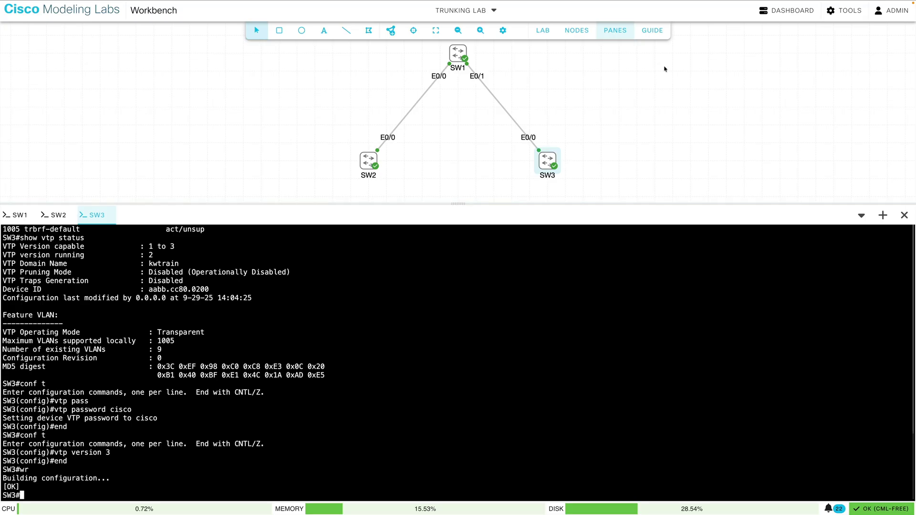
Extract the configs of all three switches from the Nodes table and download the lab
left_click(577, 34)
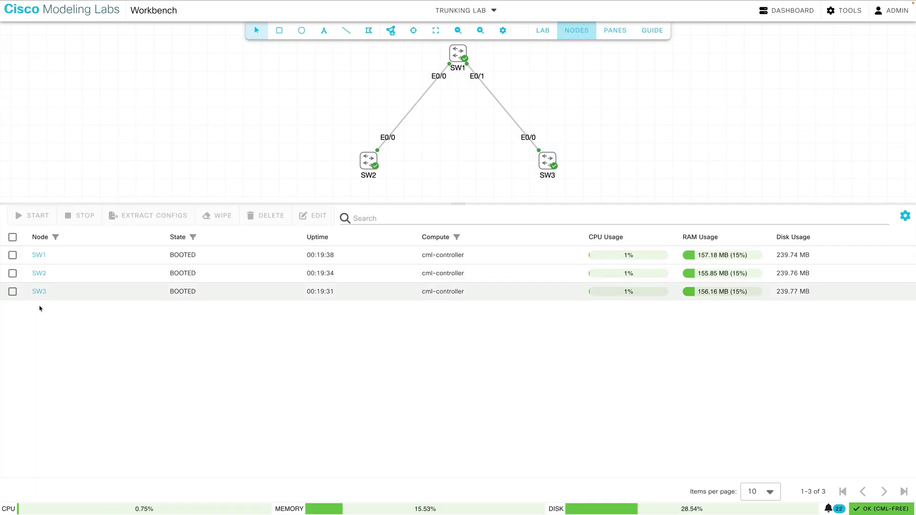
left_click(12, 237)
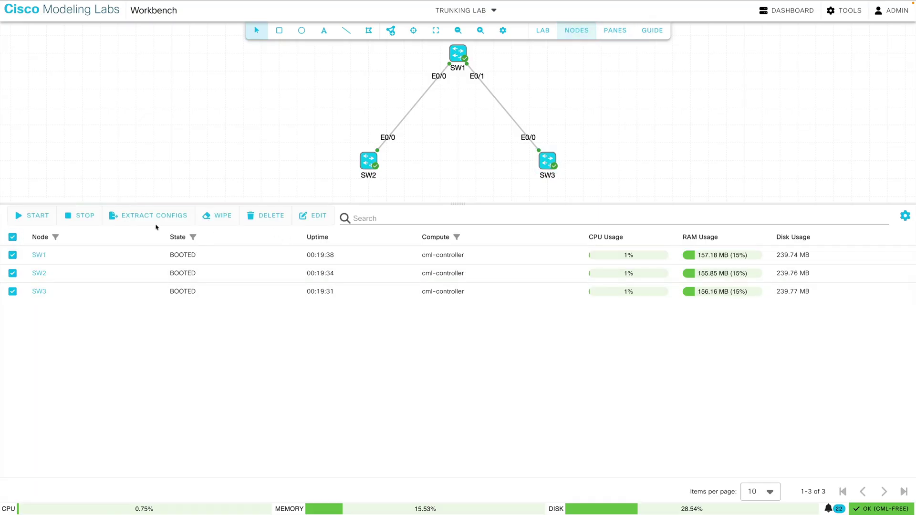
left_click(152, 216)
left_click(542, 33)
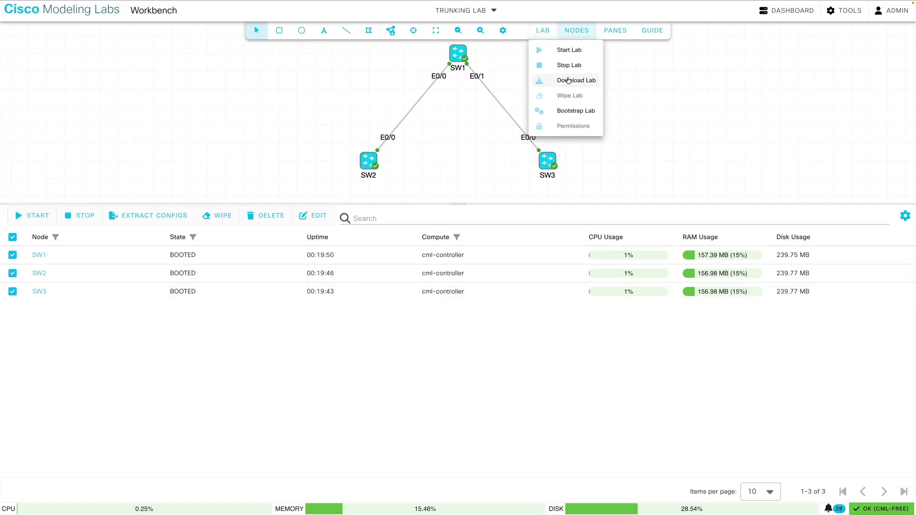
left_click(569, 81)
Rename the lab from Trunking Lab to VTP Lab and download it as VTP_Lab.yaml
left_click(461, 10)
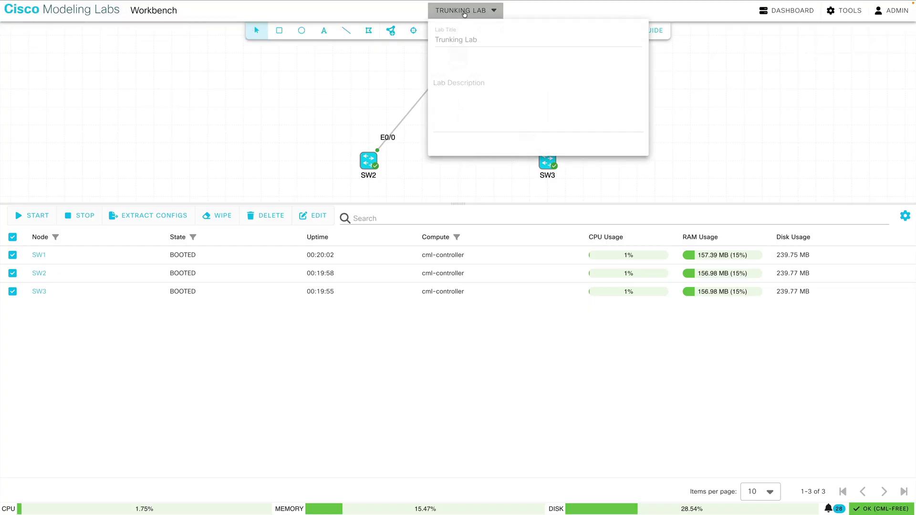
left_click(461, 32)
double_click(461, 33)
type("VTP")
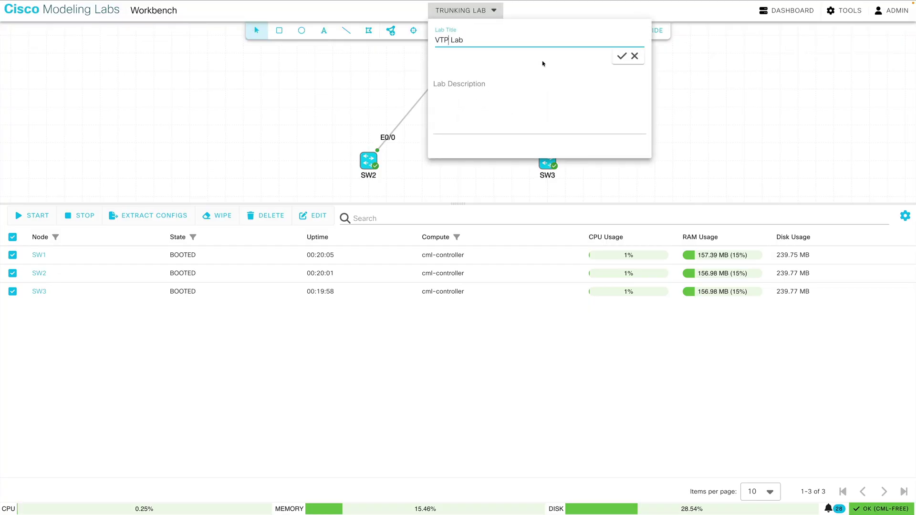
left_click(621, 56)
left_click(710, 79)
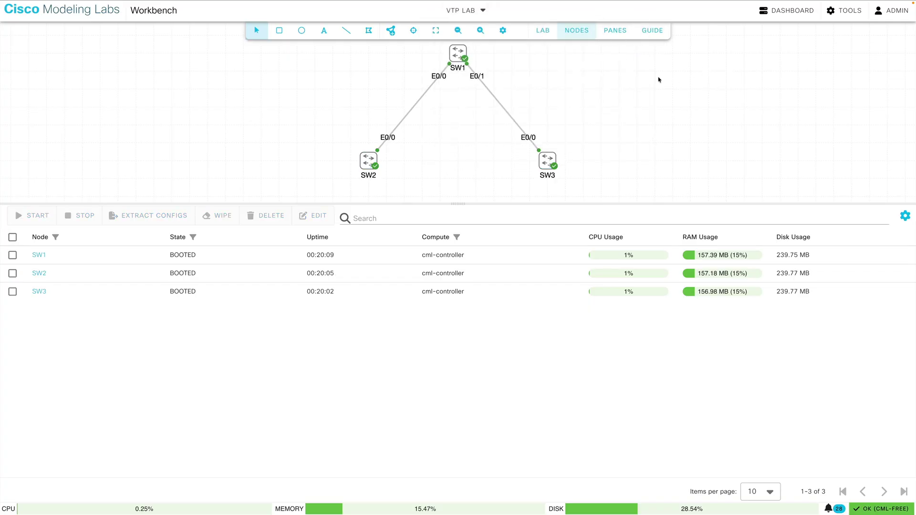
left_click(542, 31)
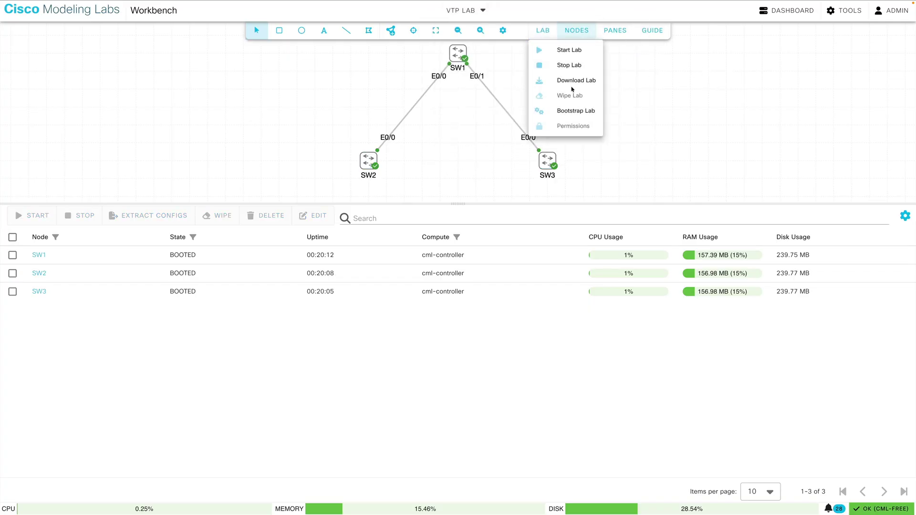
left_click(573, 81)
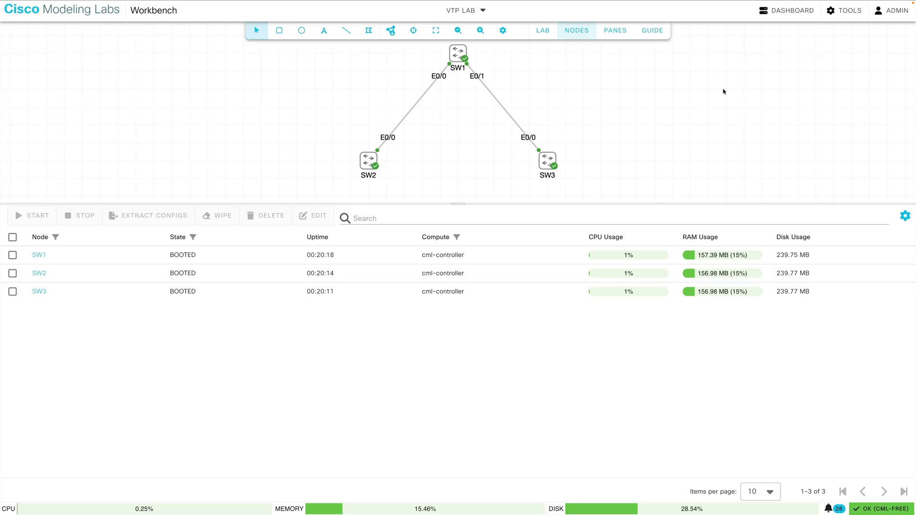